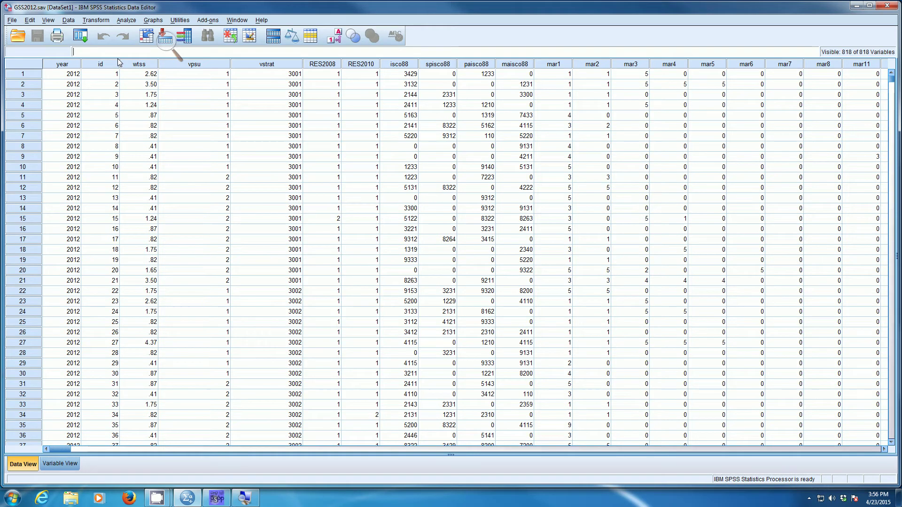
# Magnify the screen to 250% and open the Crosstabs dialog.
pyautogui.click(174, 45)
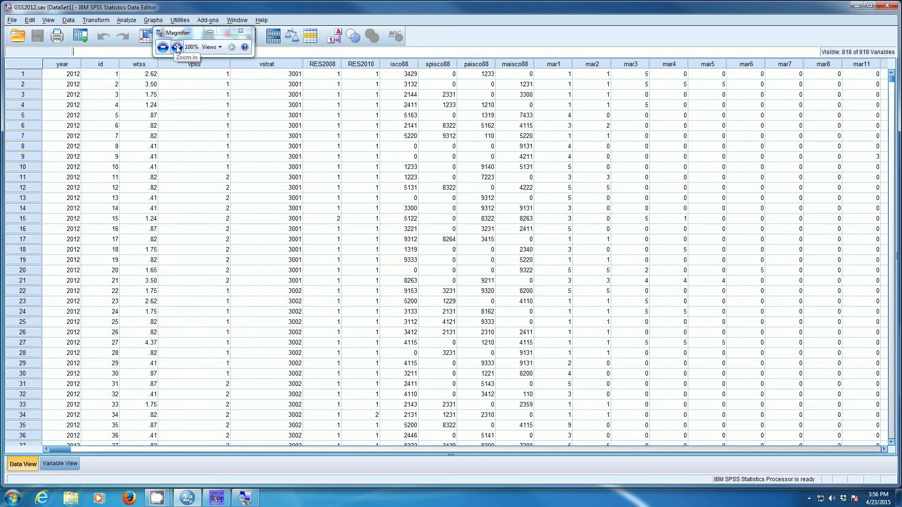
pyautogui.click(177, 47)
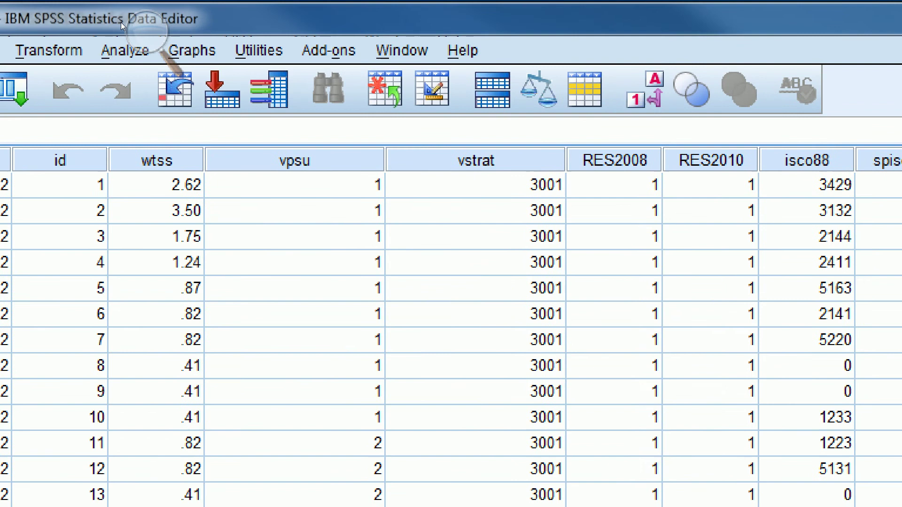
pyautogui.click(125, 50)
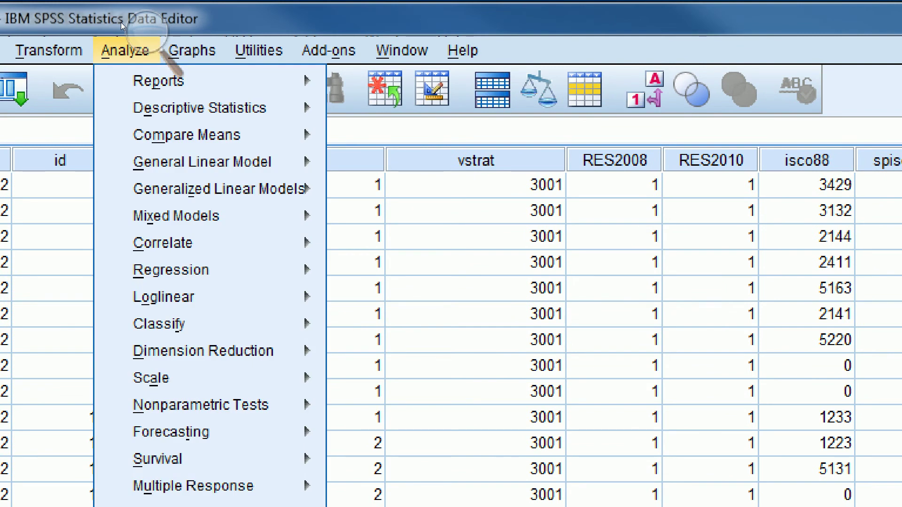
pyautogui.moveTo(188, 135)
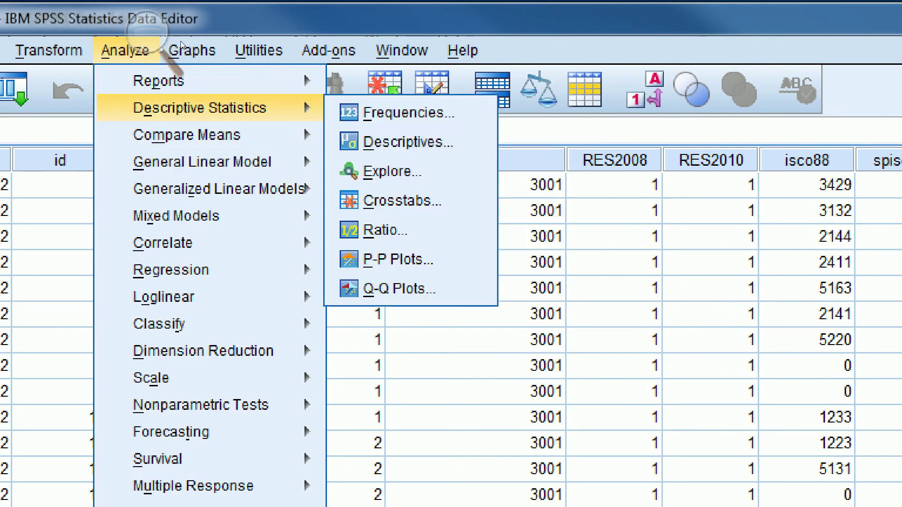
pyautogui.click(398, 200)
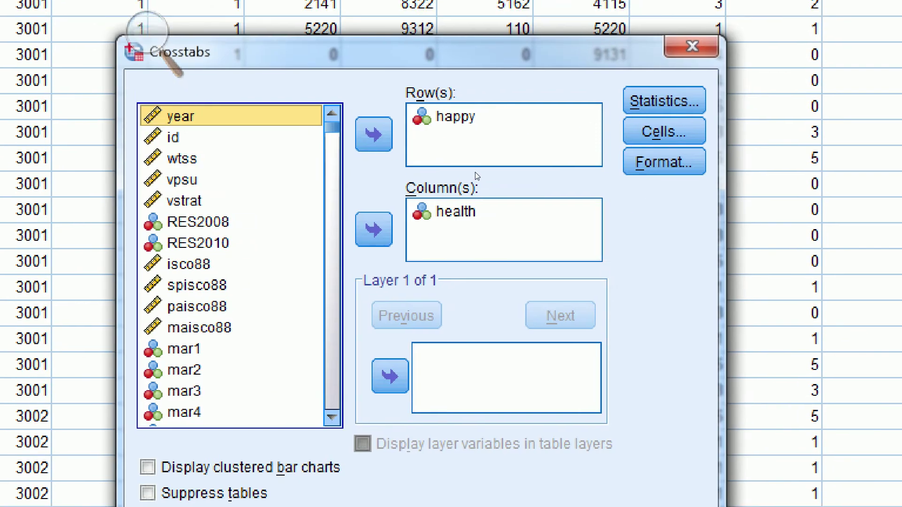
# Clear the leftover happy row variable and health column variable.
pyautogui.click(471, 158)
pyautogui.click(374, 134)
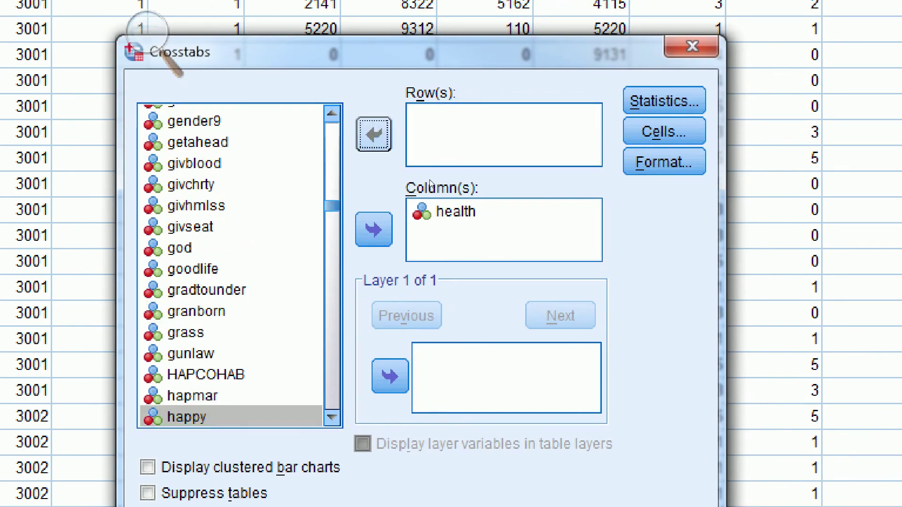
pyautogui.click(462, 212)
pyautogui.click(374, 229)
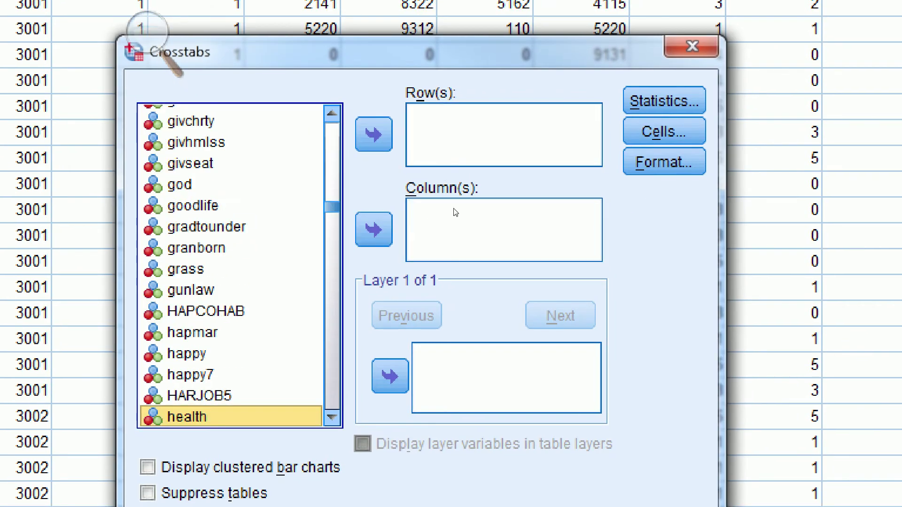
# Set sex as the column variable and abany as the row variable.
pyautogui.click(179, 184)
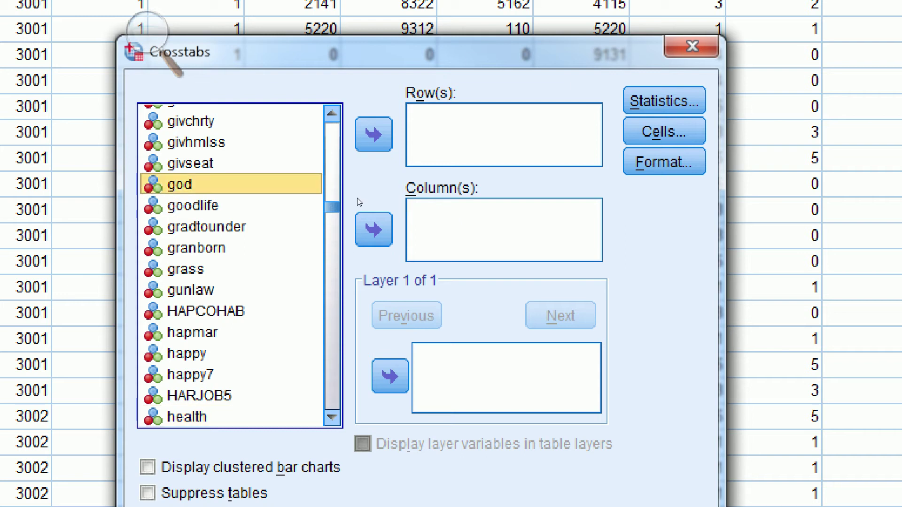
pyautogui.write('sex')
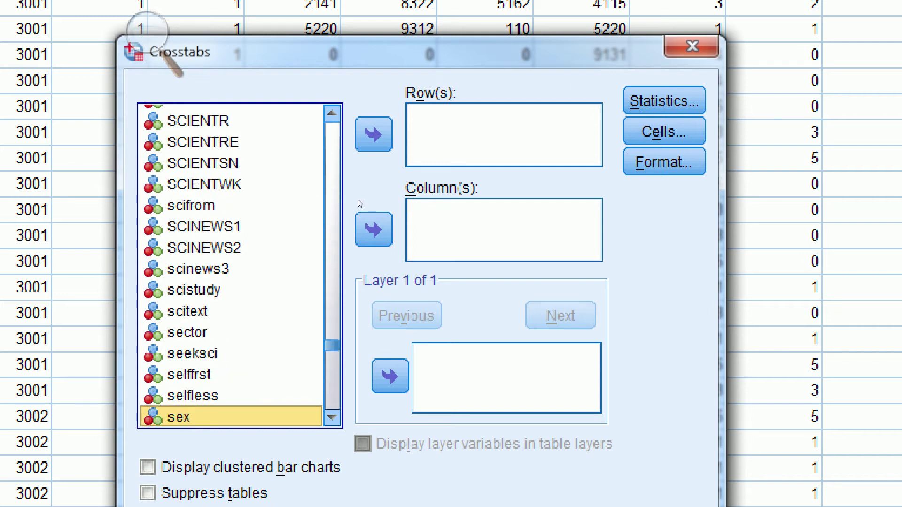
pyautogui.hotkey('alt', 'c')
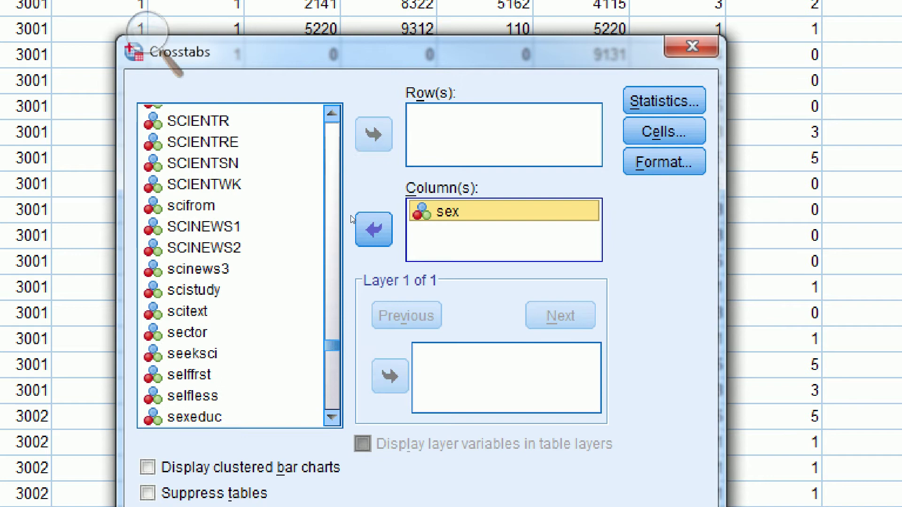
pyautogui.click(318, 220)
pyautogui.press('a')
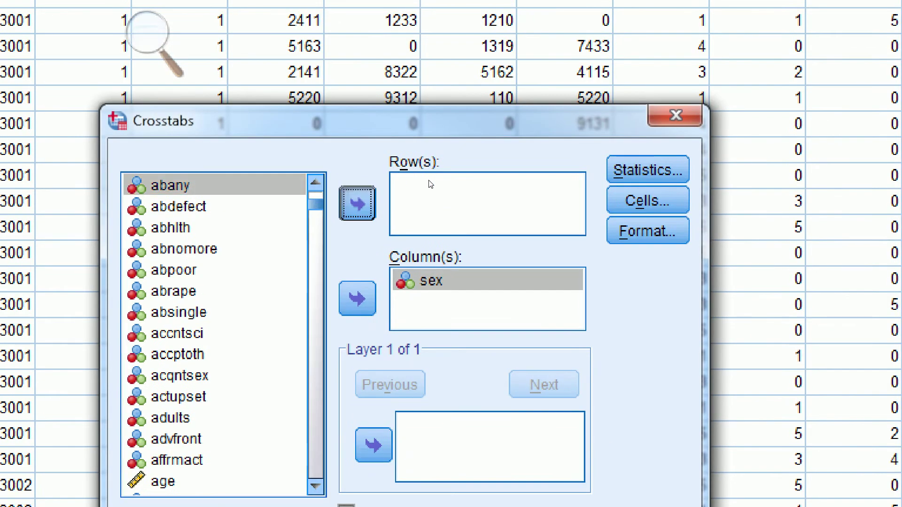
pyautogui.hotkey('alt', 'w')
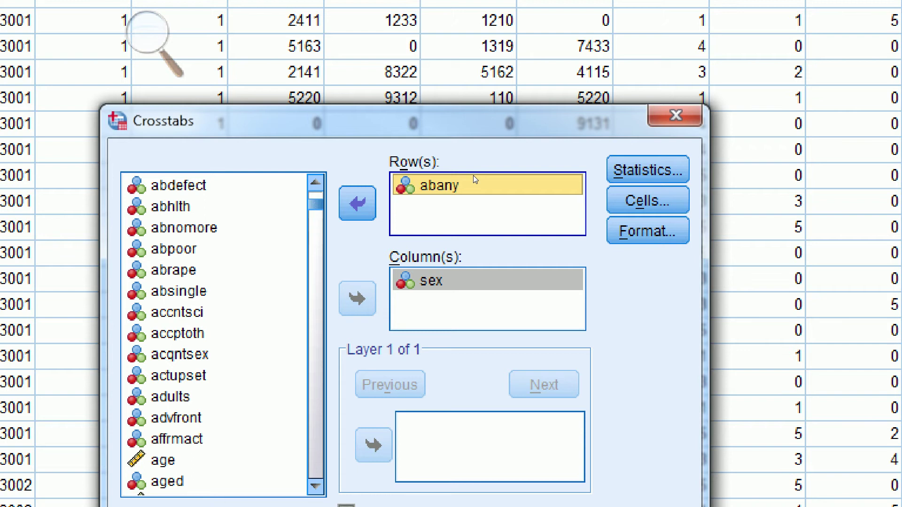
# Request Lambda instead of Gamma in the crosstab statistics.
pyautogui.hotkey('alt', 's')
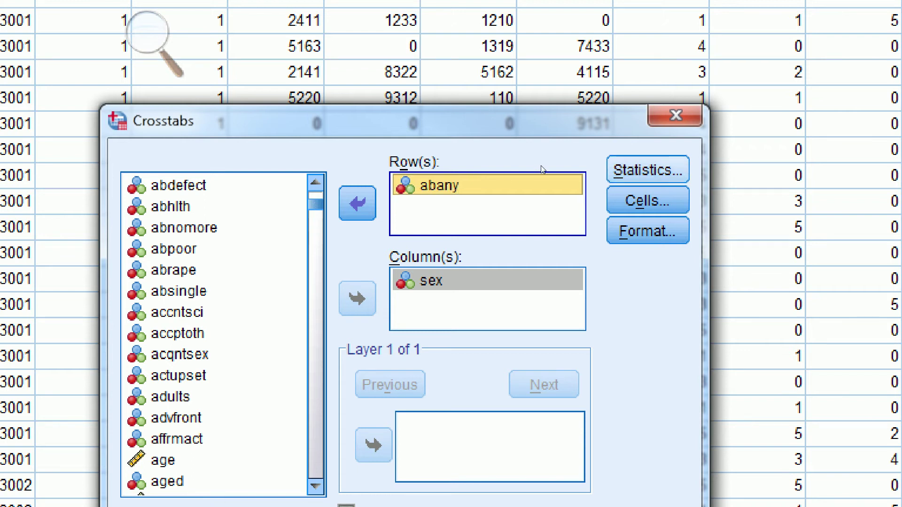
pyautogui.click(453, 276)
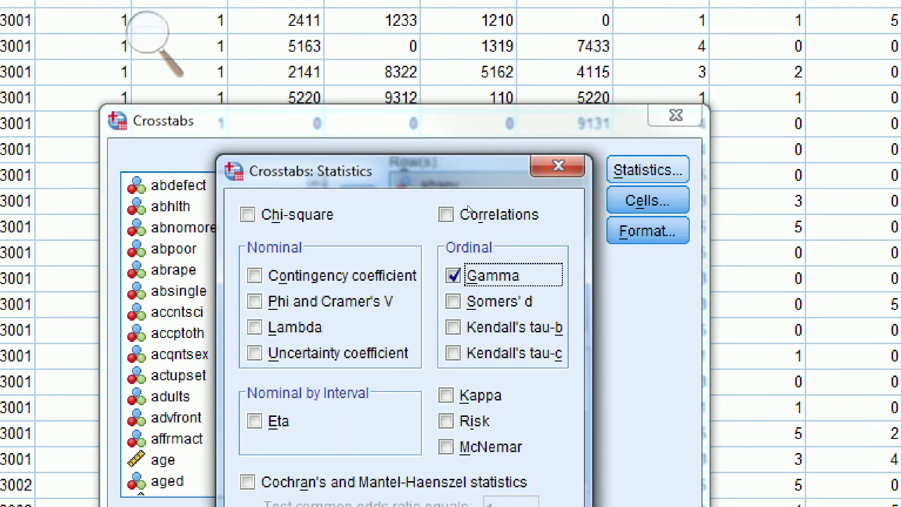
pyautogui.hotkey('alt', 'l')
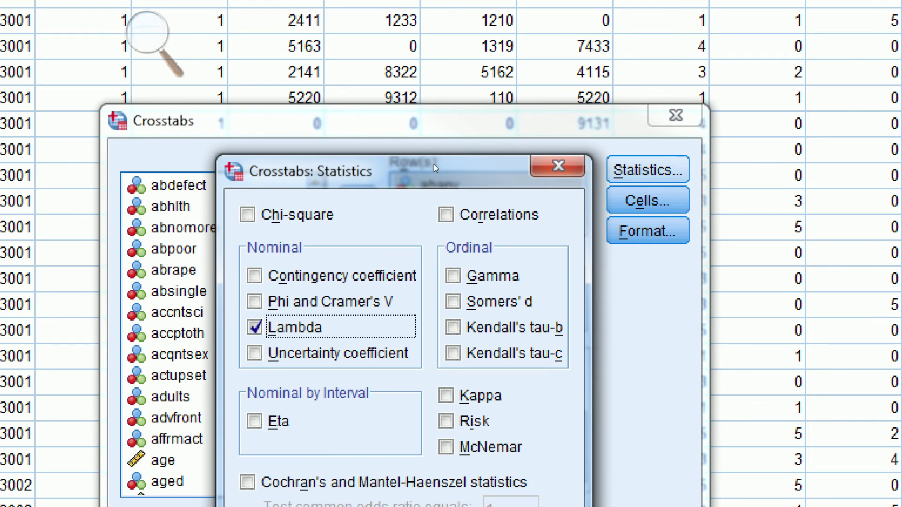
pyautogui.moveTo(433, 164); pyautogui.dragTo(486, 28)
pyautogui.click(379, 410)
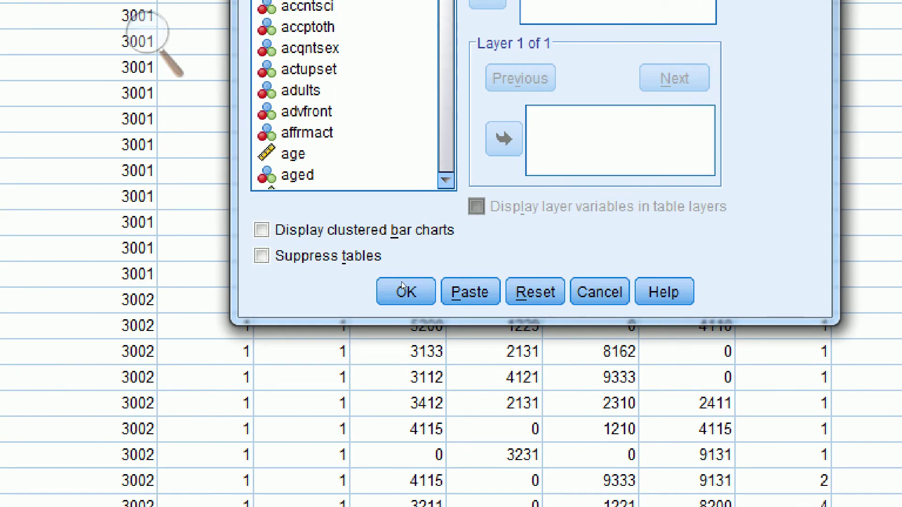
# Run the abany by sex crosstab and re-magnify to 250% to read the .000 Lambda values.
pyautogui.click(402, 285)
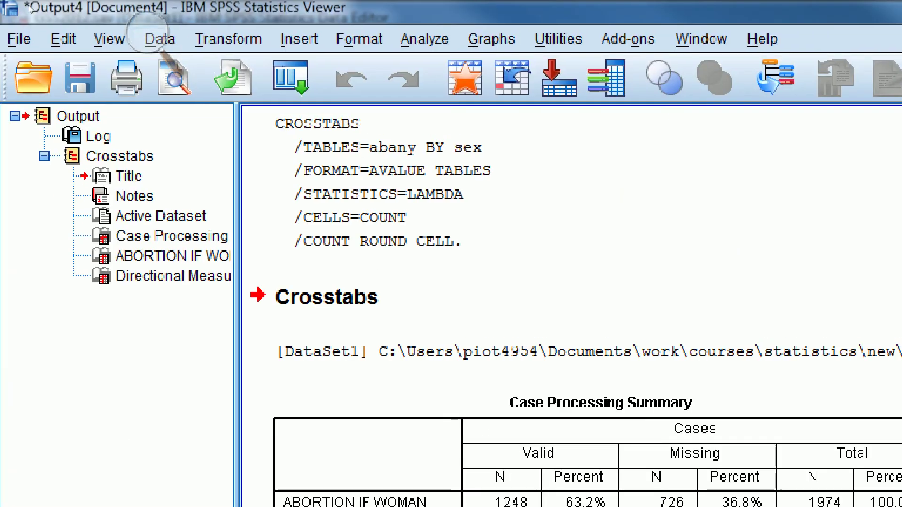
pyautogui.click(146, 42)
pyautogui.click(145, 51)
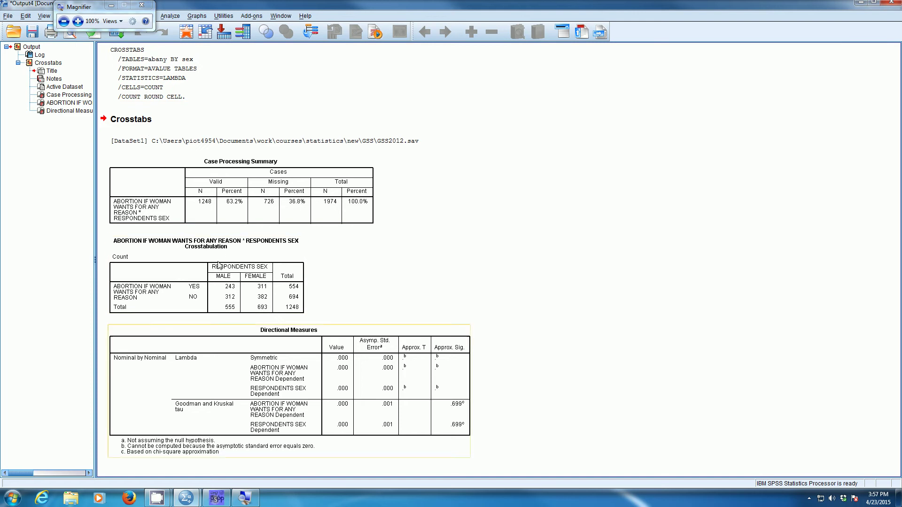
pyautogui.moveTo(89, 8); pyautogui.dragTo(352, 288)
pyautogui.click(342, 304)
pyautogui.click(341, 304)
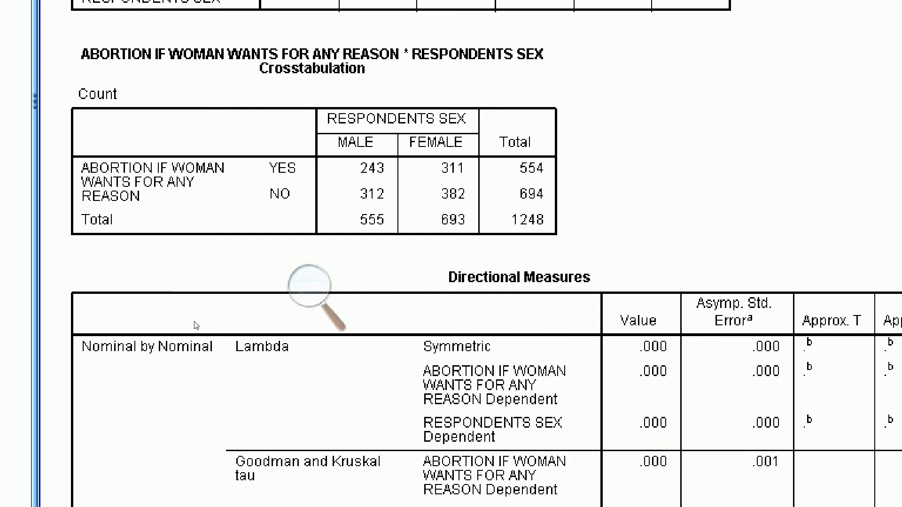
pyautogui.click(206, 333)
pyautogui.click(309, 285)
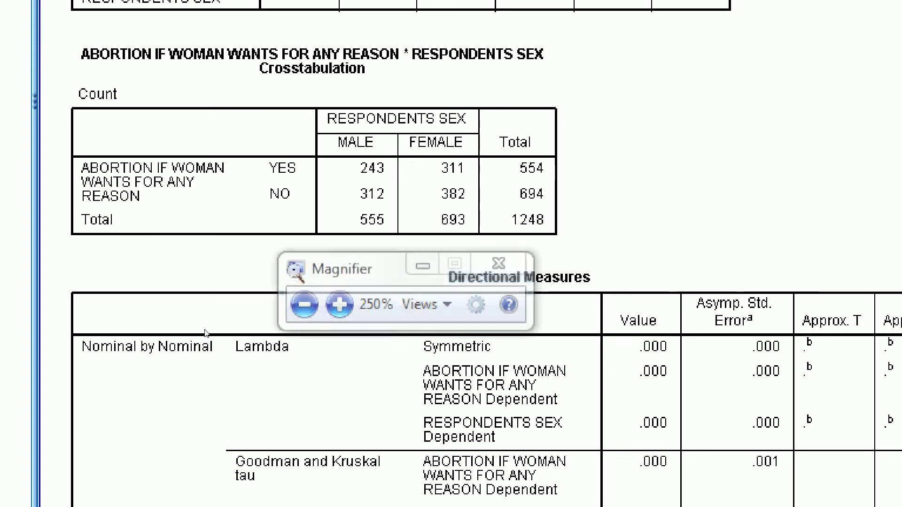
pyautogui.click(304, 302)
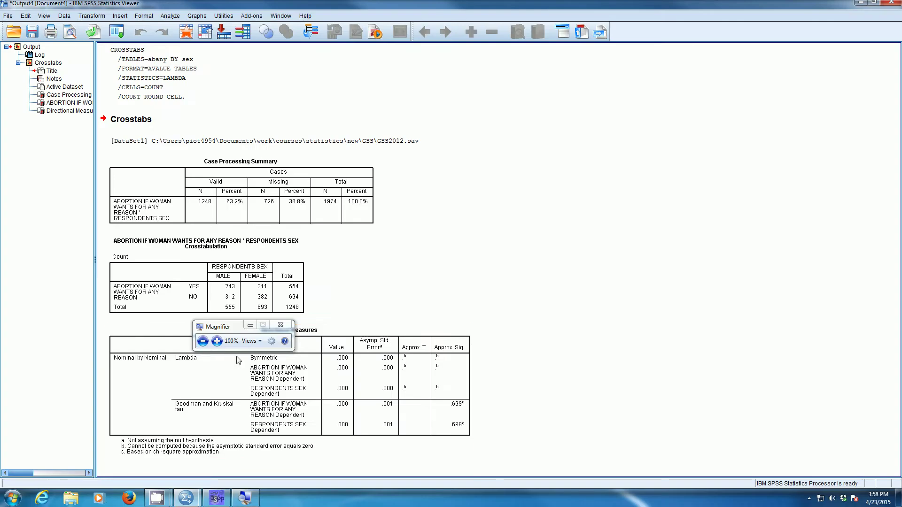
pyautogui.click(347, 370)
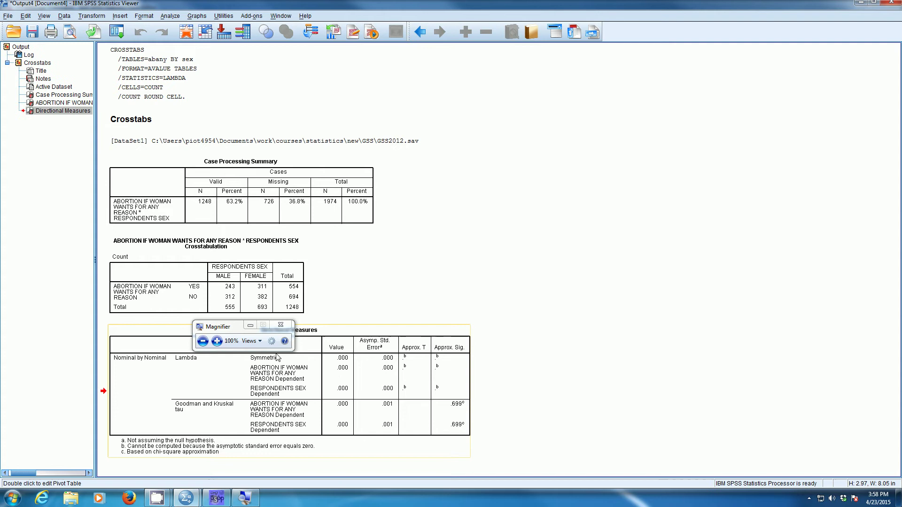
pyautogui.click(206, 334)
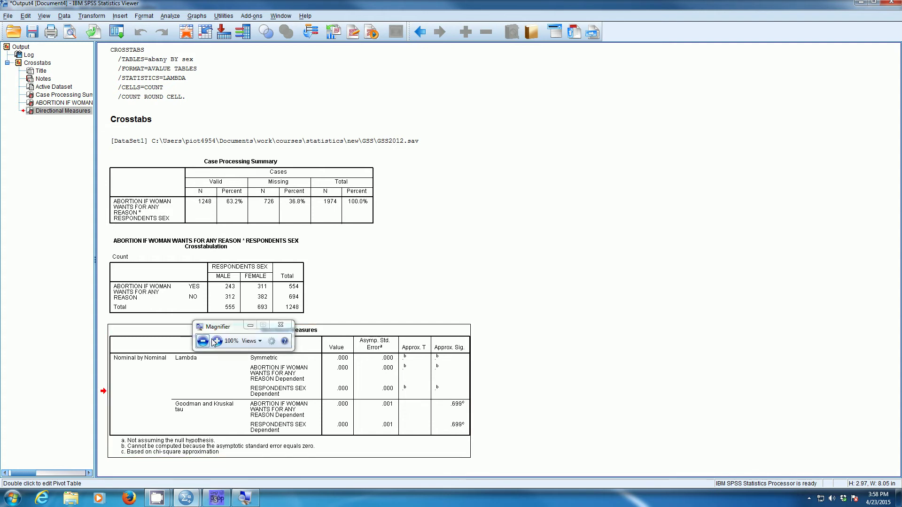
pyautogui.click(217, 341)
pyautogui.click(217, 340)
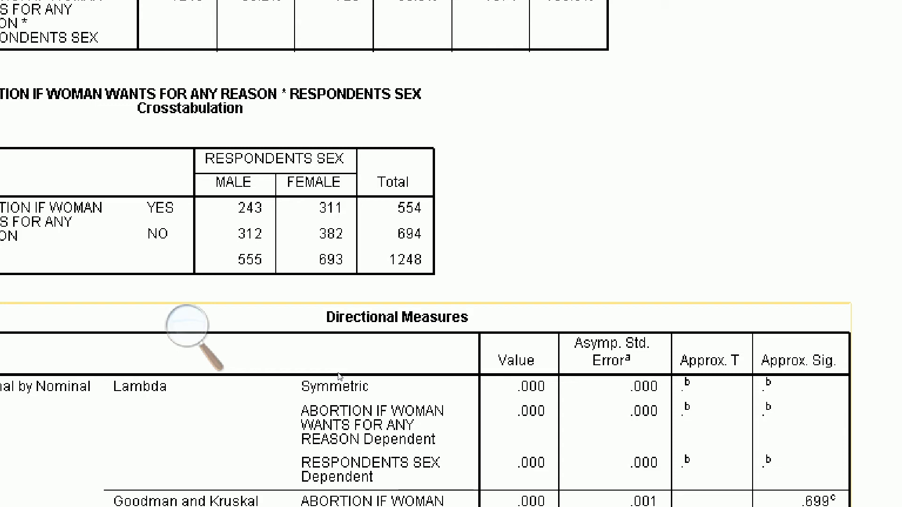
pyautogui.click(187, 325)
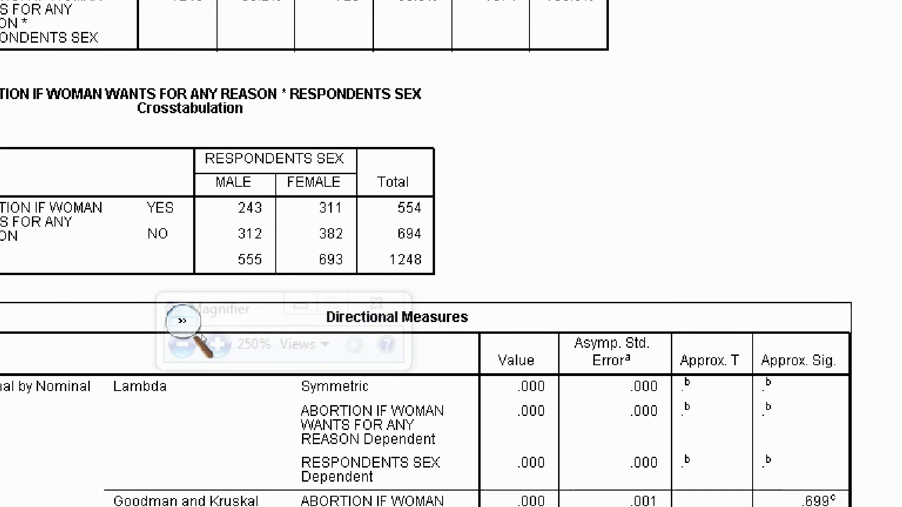
pyautogui.click(177, 344)
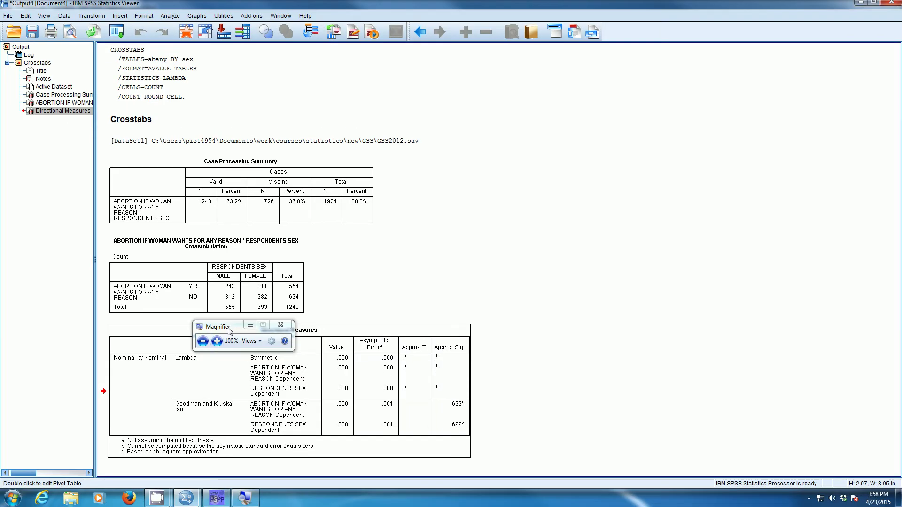
pyautogui.moveTo(225, 332); pyautogui.dragTo(226, 41)
pyautogui.click(218, 48)
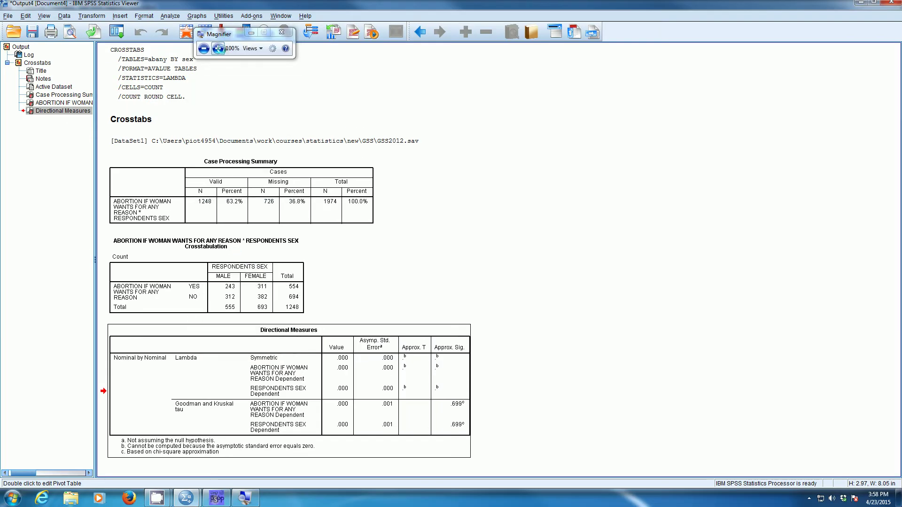
# Open Crosstabs and remove abany from the rows and sex from the columns.
pyautogui.click(155, 36)
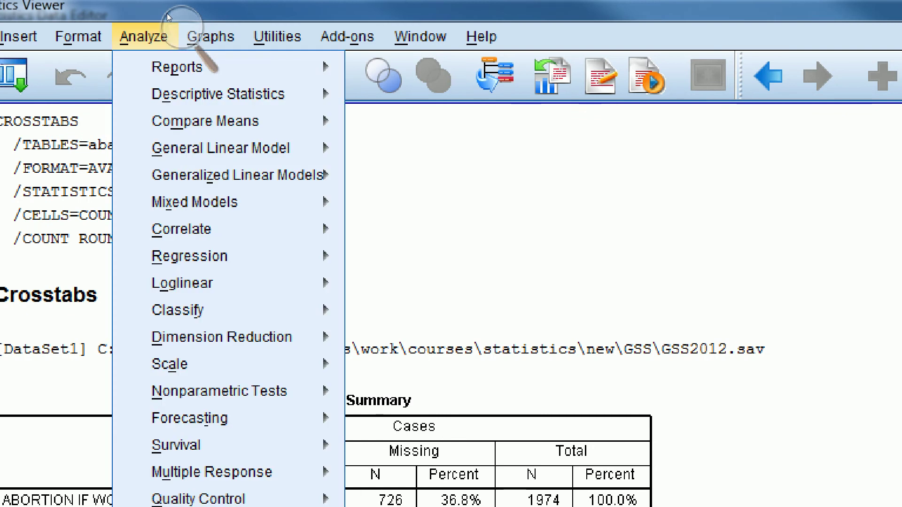
pyautogui.moveTo(177, 94)
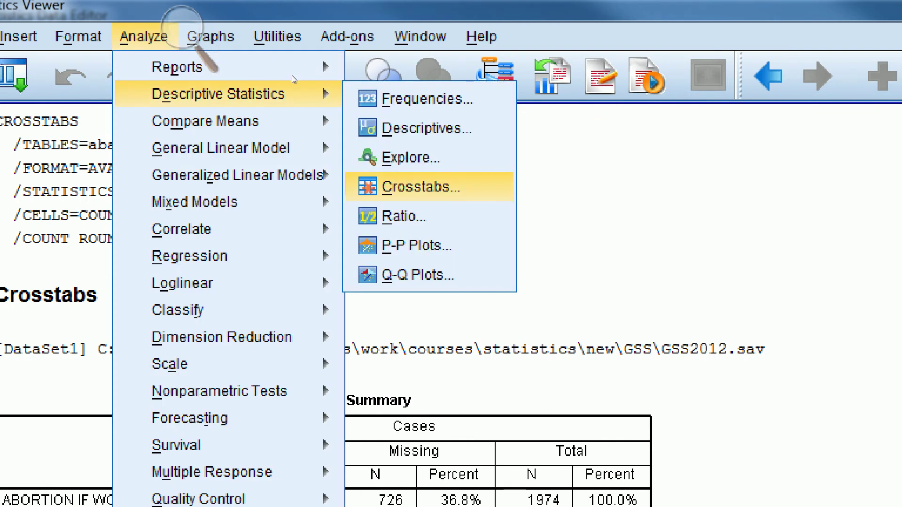
pyautogui.click(421, 187)
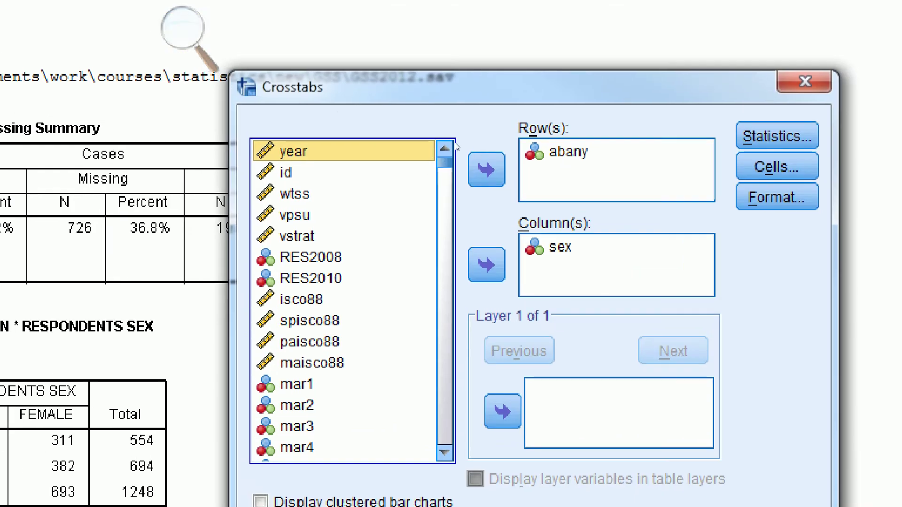
pyautogui.moveTo(461, 148); pyautogui.dragTo(420, 118)
pyautogui.click(430, 148)
pyautogui.click(403, 112)
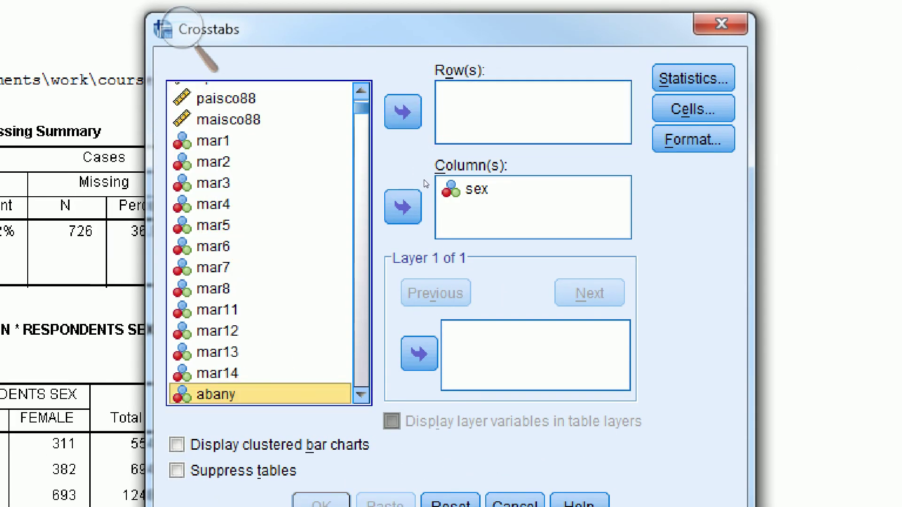
pyautogui.click(477, 189)
pyautogui.click(403, 207)
# Set health as the column variable and happy as the row variable.
pyautogui.click(338, 246)
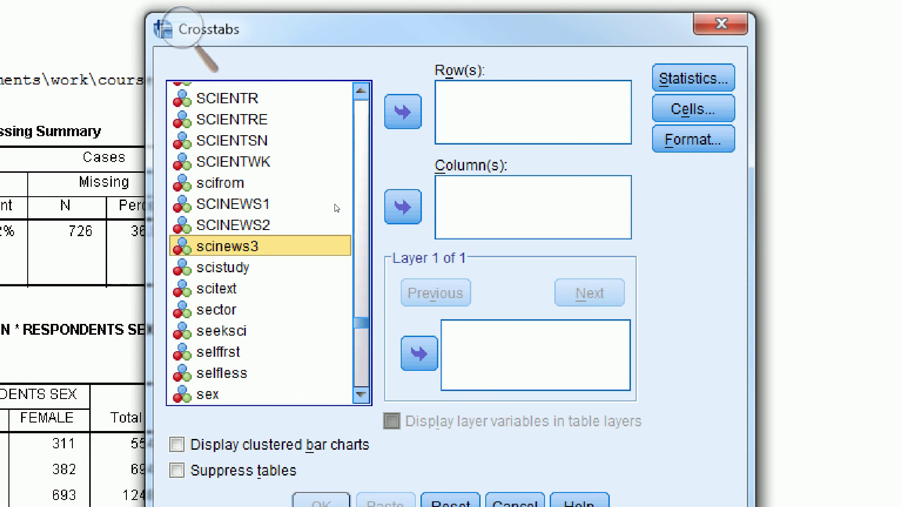
pyautogui.write('he')
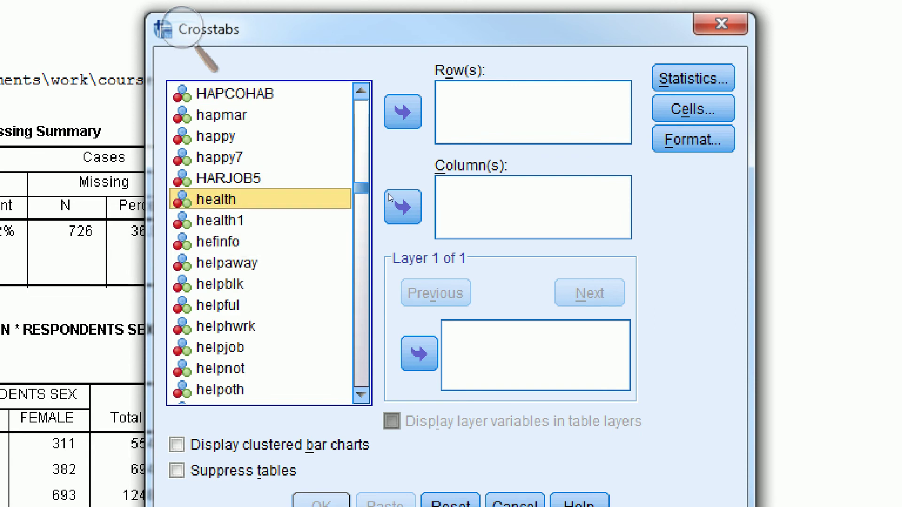
pyautogui.click(397, 200)
pyautogui.click(325, 139)
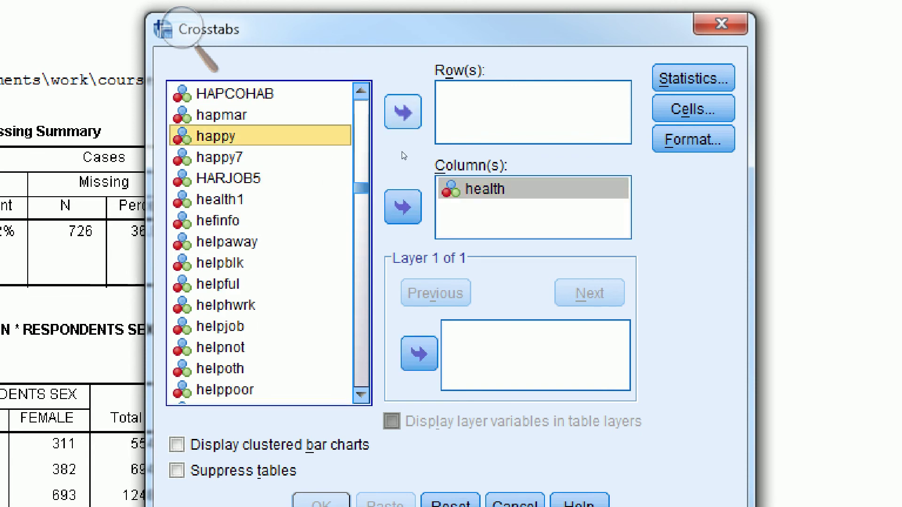
pyautogui.click(403, 112)
pyautogui.hotkey('alt', 's')
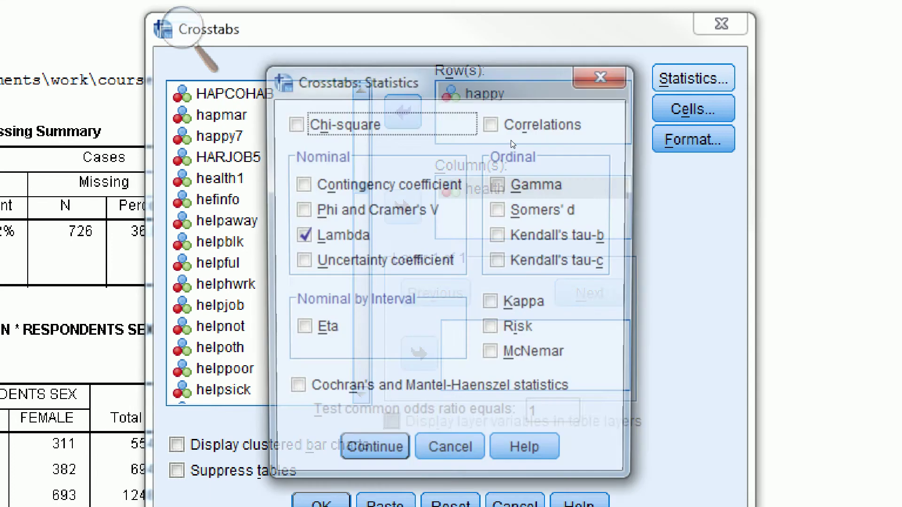
# Request Gamma instead of Lambda, then return the screen zoom to normal.
pyautogui.hotkey('alt', 'l')
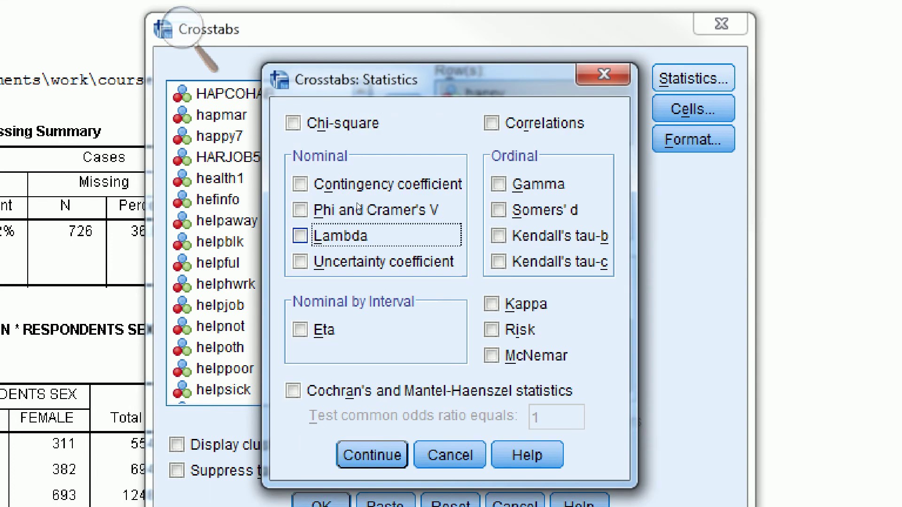
pyautogui.hotkey('alt', 'g')
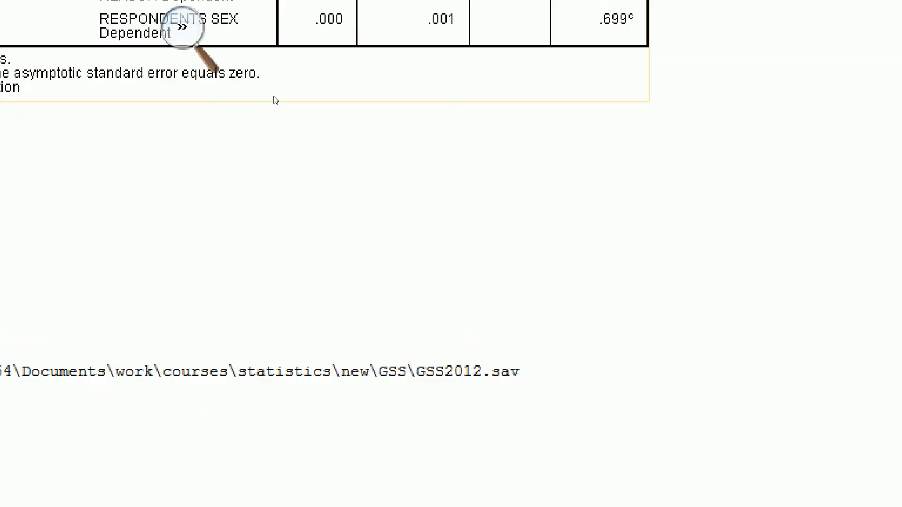
pyautogui.click(262, 85)
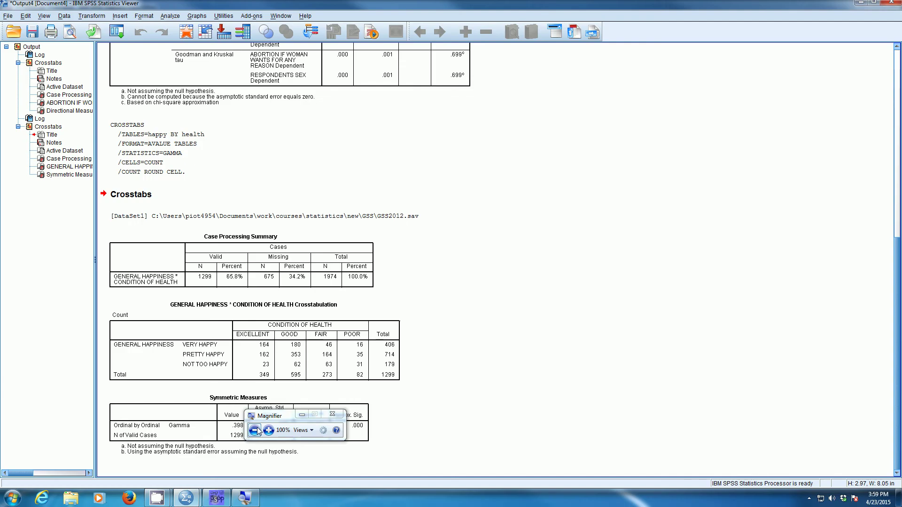
# Bring the PSPP data editor forward, re-magnify the screen, and open Crosstabs.
pyautogui.click(217, 499)
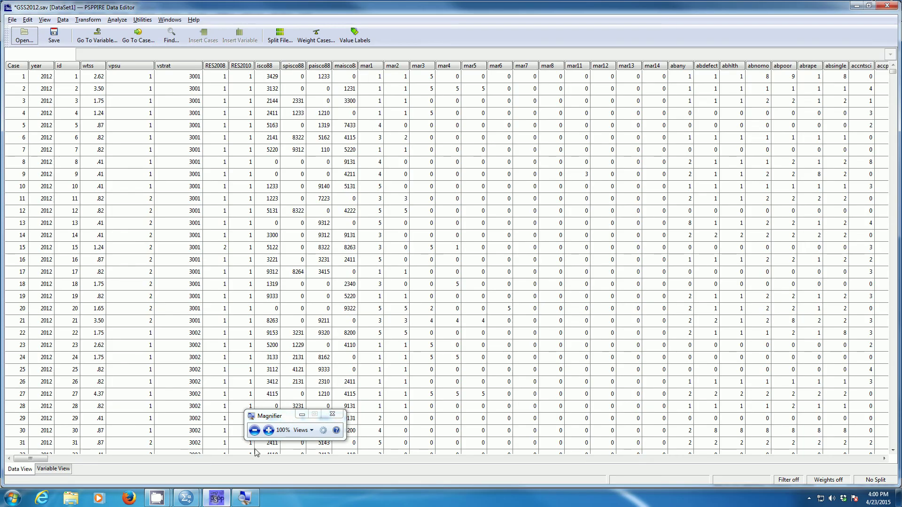
pyautogui.moveTo(277, 415); pyautogui.dragTo(214, 38)
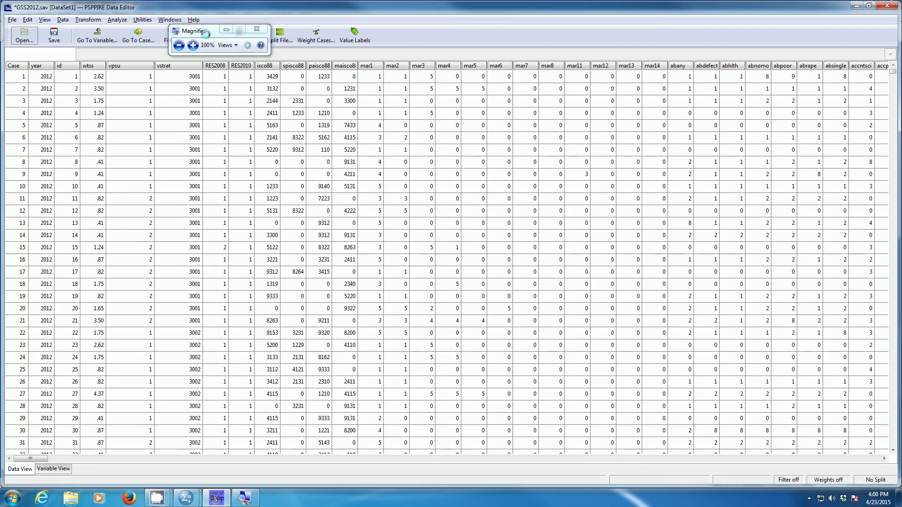
pyautogui.click(207, 52)
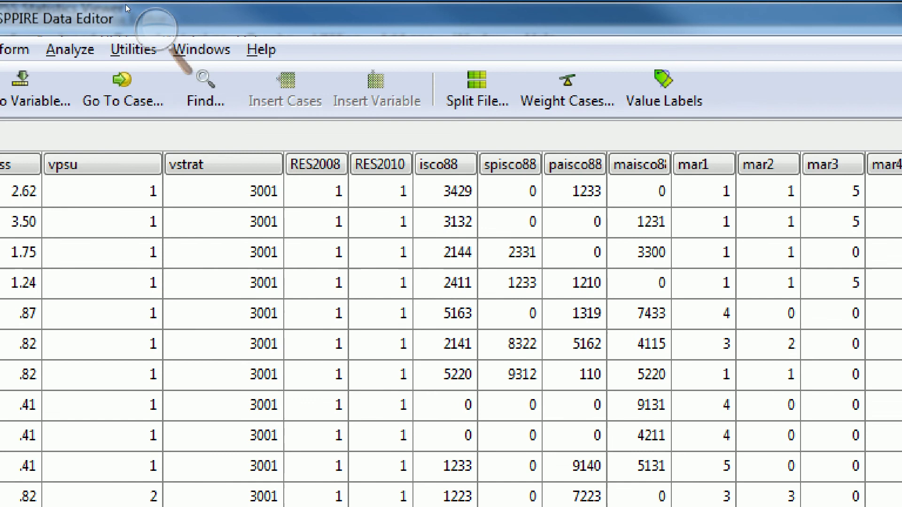
pyautogui.click(70, 49)
pyautogui.moveTo(128, 30)
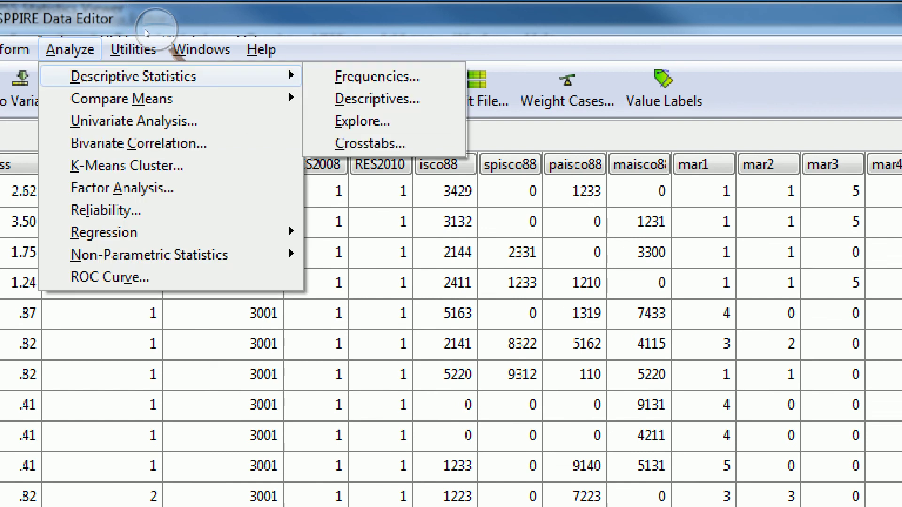
pyautogui.click(247, 54)
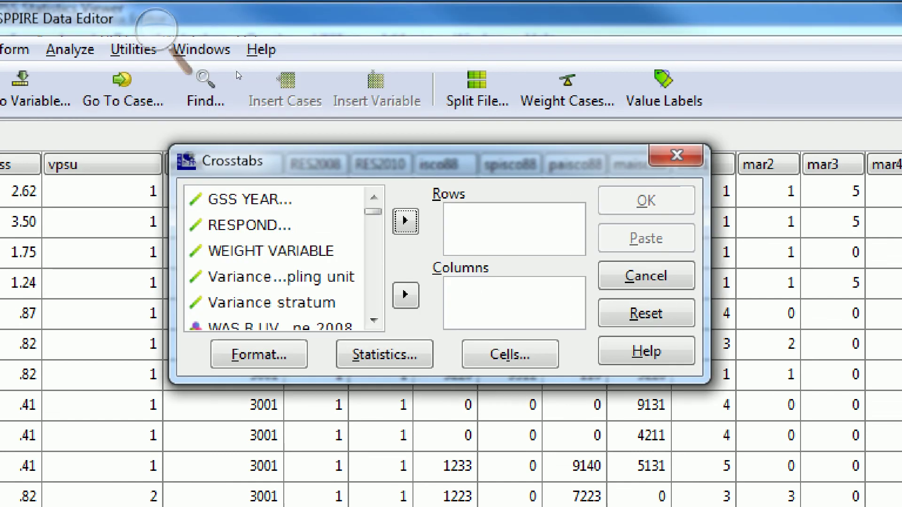
# Put sex in Columns and abany in Rows.
pyautogui.press('Down')
pyautogui.press('Down')
pyautogui.write('sex')
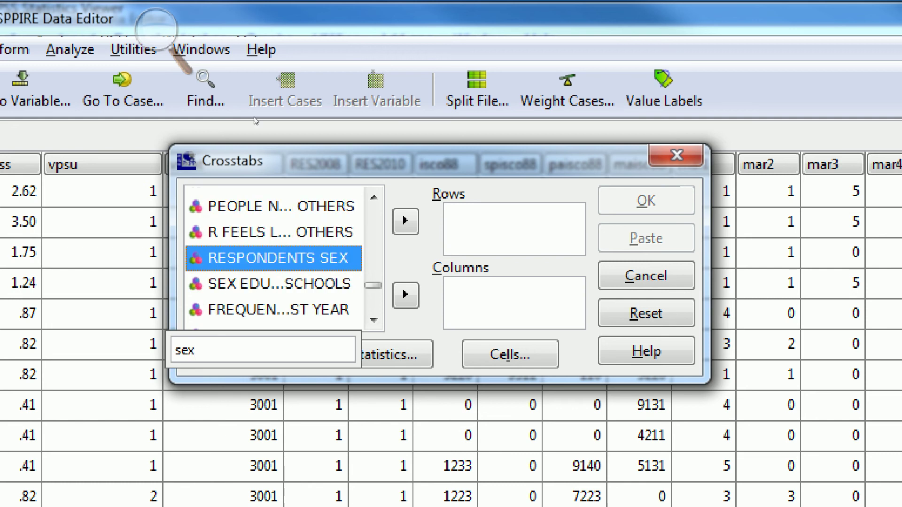
pyautogui.click(405, 295)
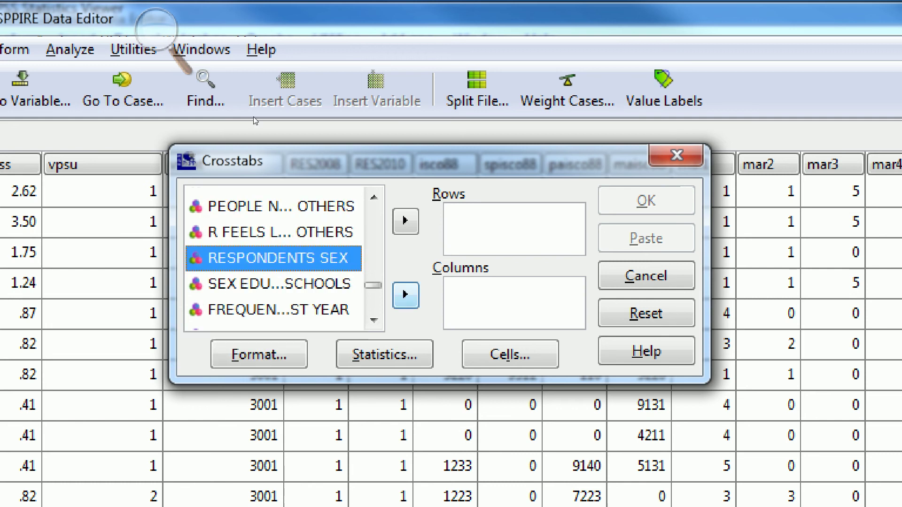
pyautogui.click(405, 295)
pyautogui.hotkey('shift', 'Tab')
pyautogui.hotkey('shift', 'Tab')
pyautogui.write('a')
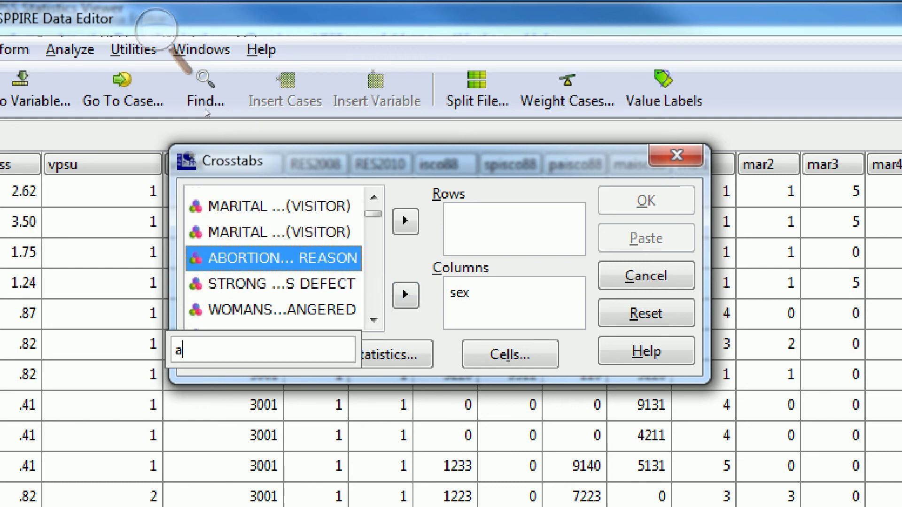
pyautogui.write('bany')
pyautogui.press('Tab')
pyautogui.press('space')
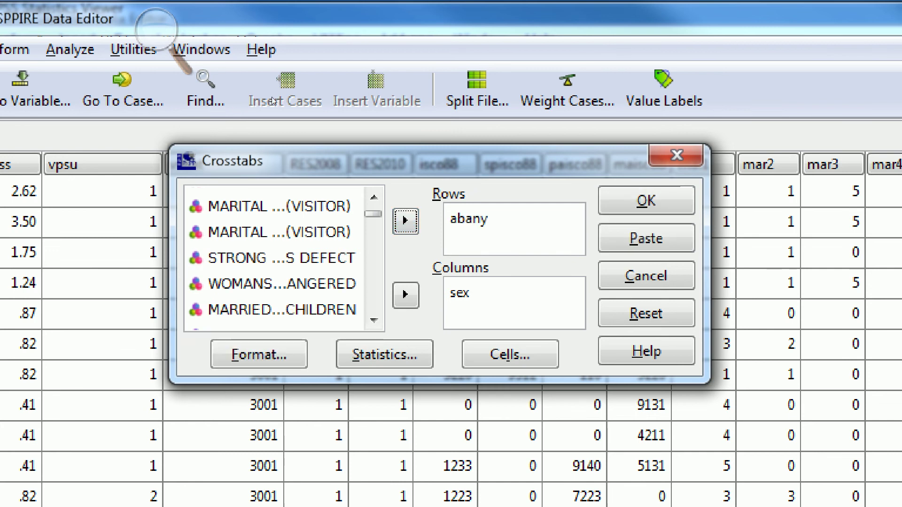
# Request Lambda and drop Chisq in the crosstab statistics.
pyautogui.hotkey('alt', 's')
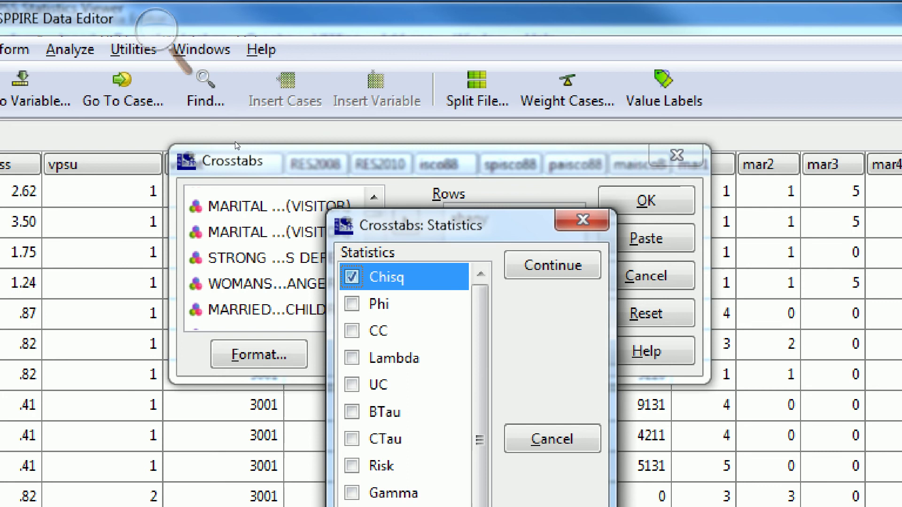
pyautogui.click(352, 358)
pyautogui.click(351, 277)
pyautogui.click(553, 266)
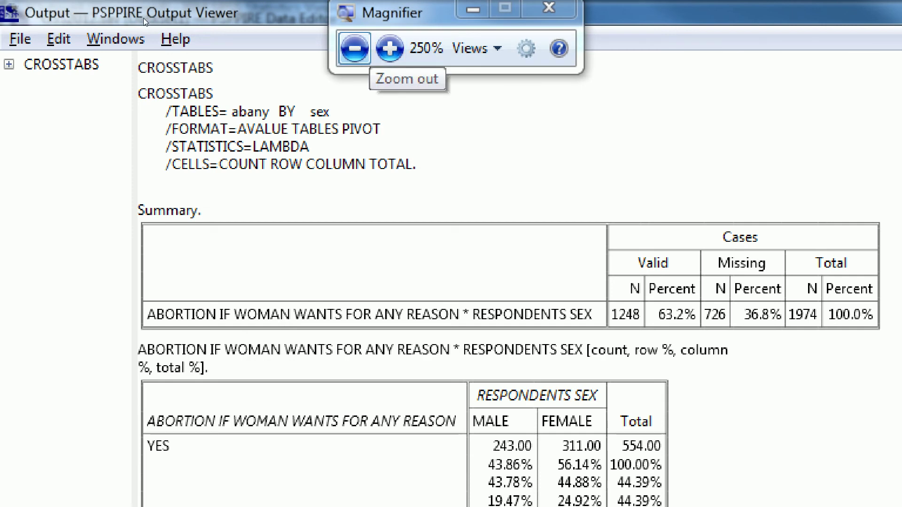
# Review the abany-by-sex output (Lambda and Goodman-Kruskal tau .00), then return to the Data Editor.
pyautogui.click(143, 18)
pyautogui.hotkey('alt', 'Tab')
pyautogui.hotkey('alt', 'Tab')
pyautogui.hotkey('alt', 'Tab')
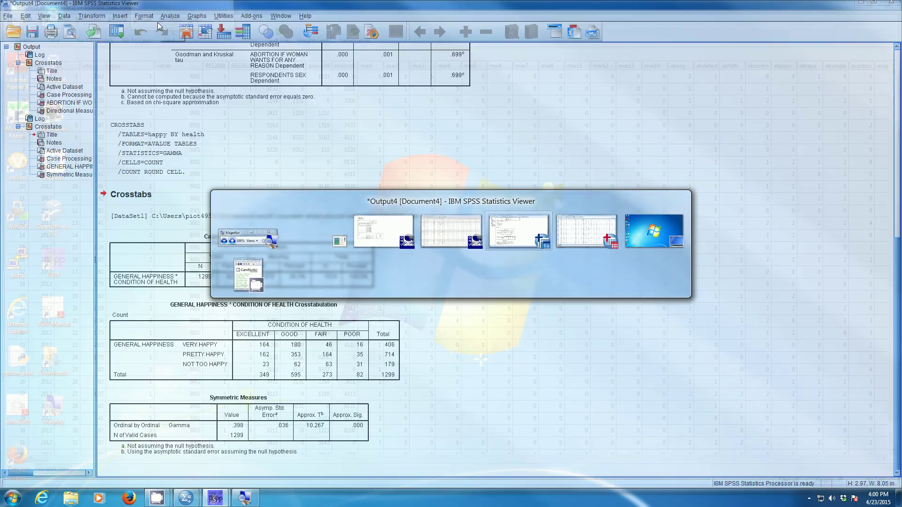
pyautogui.hotkey('alt', 'Tab')
pyautogui.hotkey('alt', 'Tab')
pyautogui.hotkey('alt', 'Tab')
pyautogui.hotkey('alt', 'Tab')
pyautogui.hotkey('alt', 'Tab')
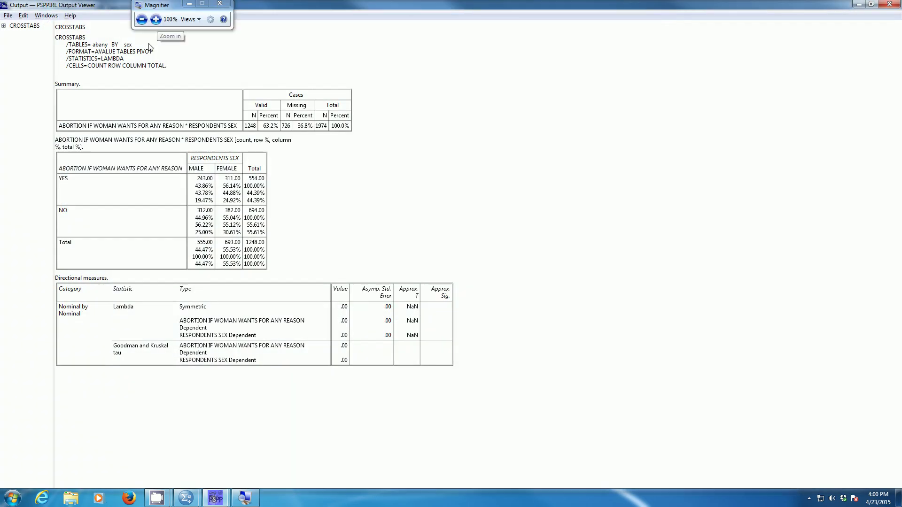
pyautogui.moveTo(159, 11); pyautogui.dragTo(339, 241)
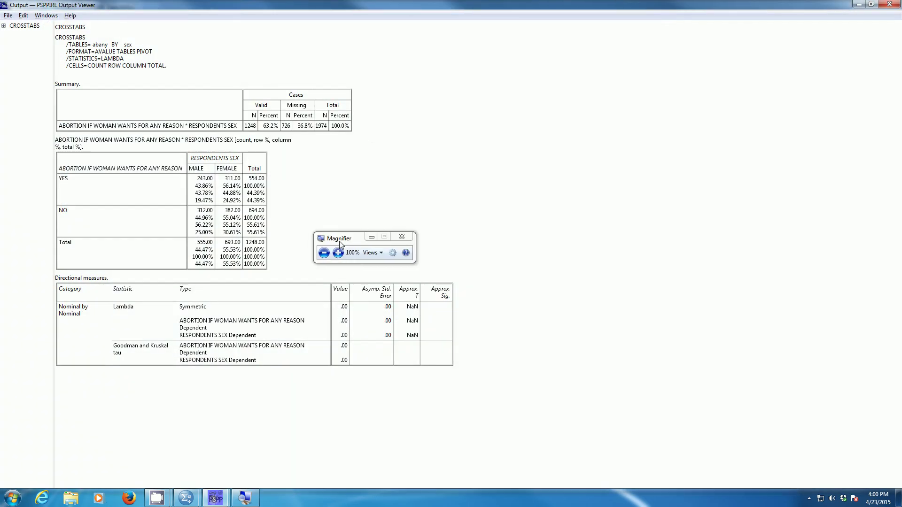
pyautogui.click(338, 250)
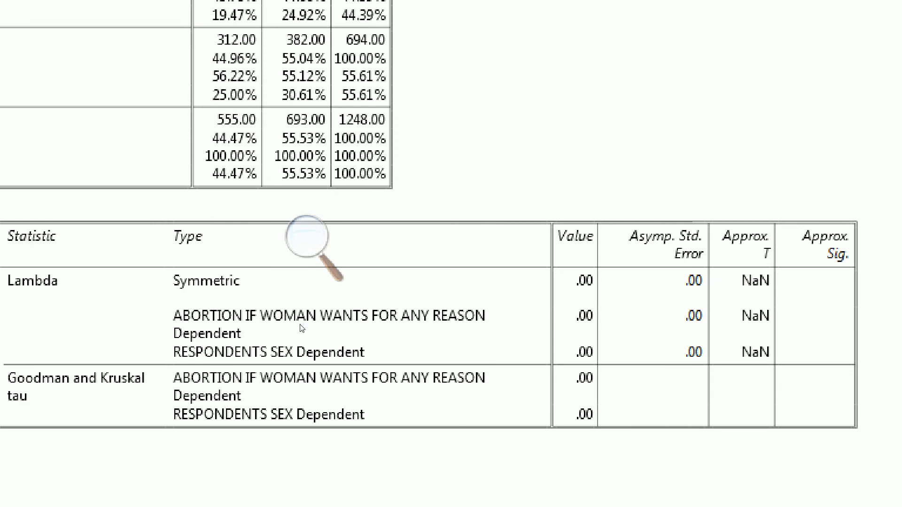
pyautogui.click(307, 237)
pyautogui.click(302, 255)
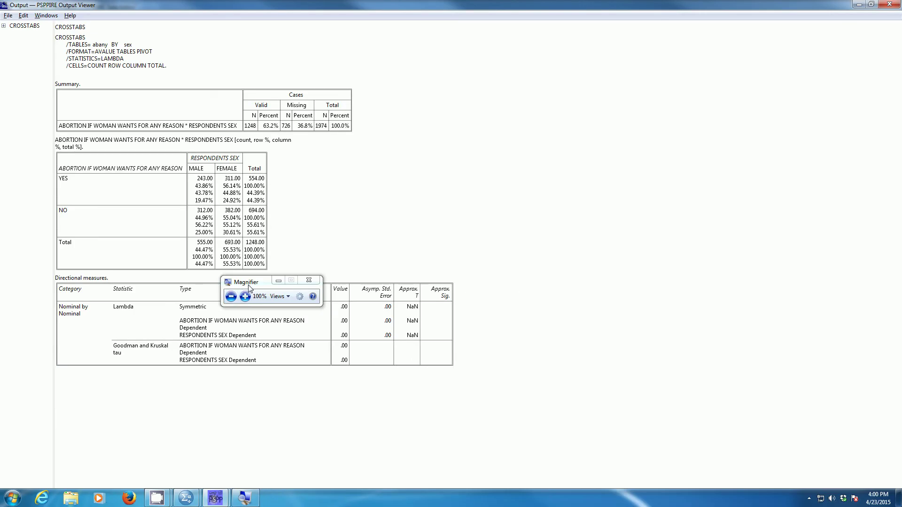
pyautogui.hotkey('alt', 'Tab')
pyautogui.moveTo(249, 284); pyautogui.dragTo(184, 49)
# Open Crosstabs with condition of health in Columns and general happiness in Rows.
pyautogui.click(182, 64)
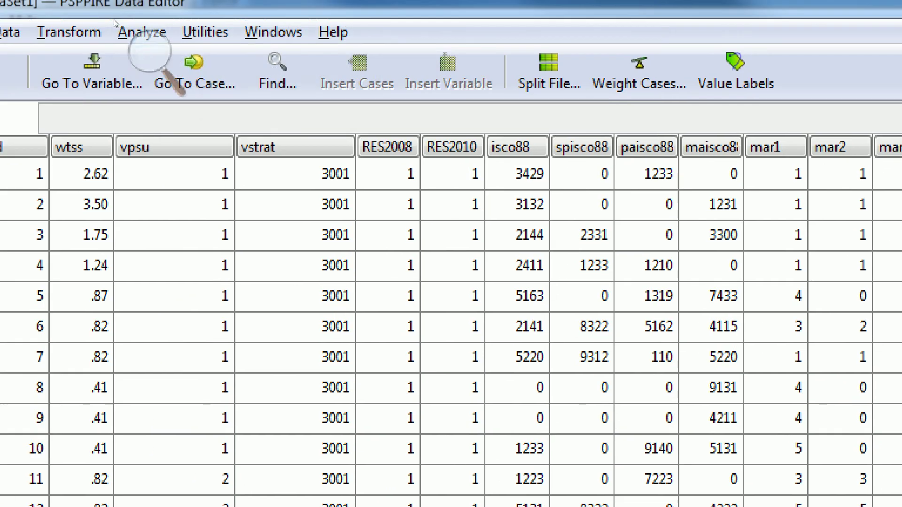
pyautogui.click(123, 32)
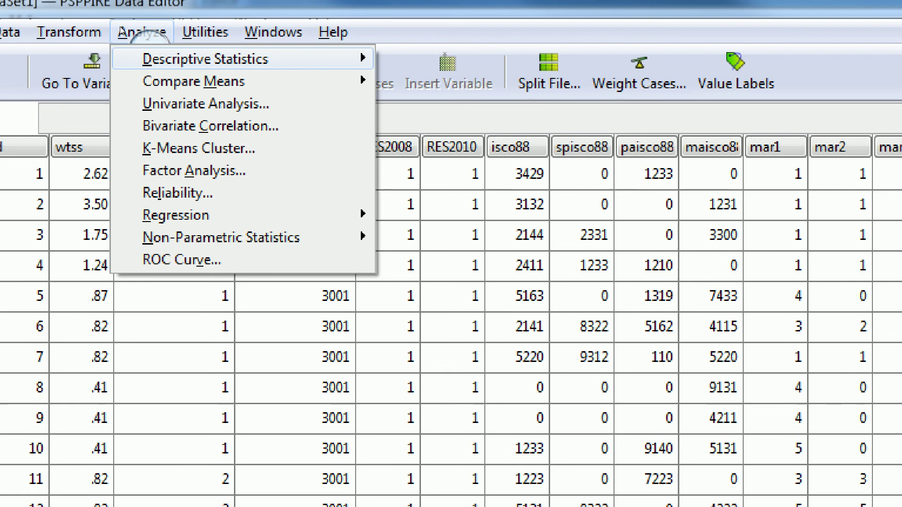
pyautogui.moveTo(121, 32)
pyautogui.click(253, 61)
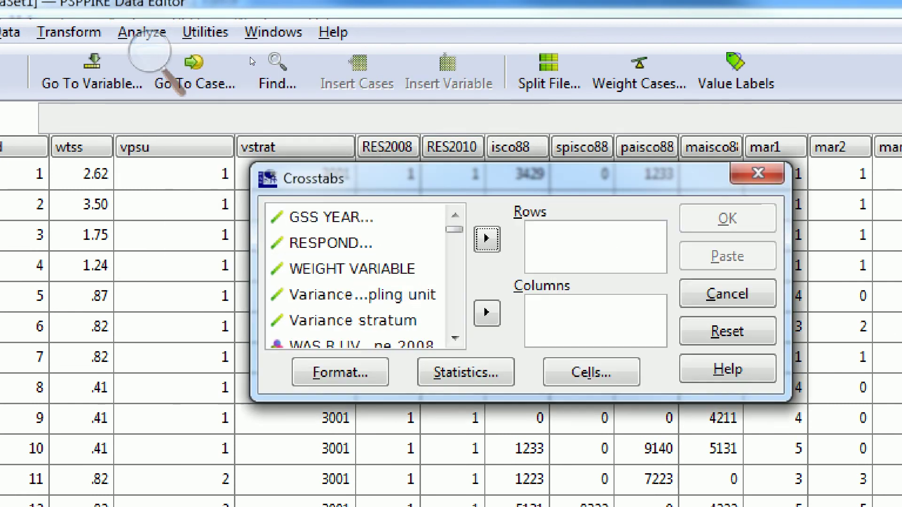
pyautogui.click(202, 115)
pyautogui.write('hea')
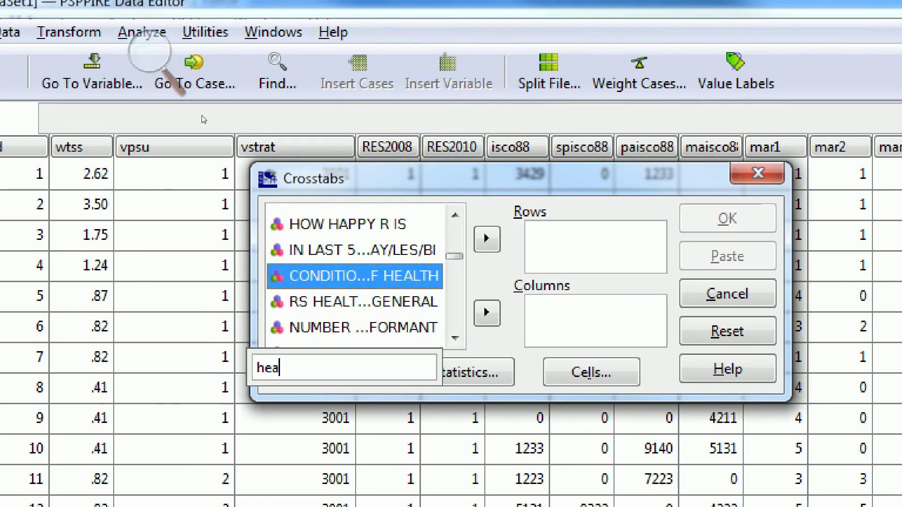
pyautogui.write('ly')
pyautogui.press('BackSpace')
pyautogui.write('th')
pyautogui.press('Return')
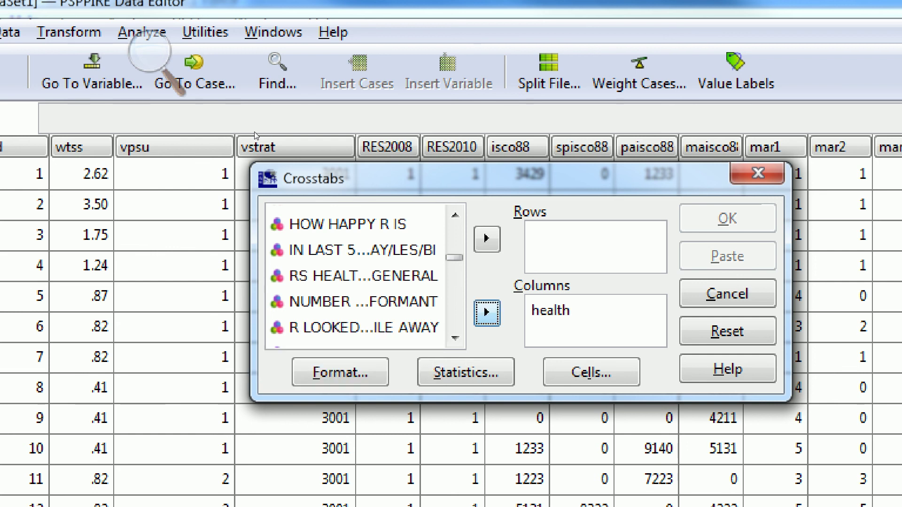
pyautogui.write('happy')
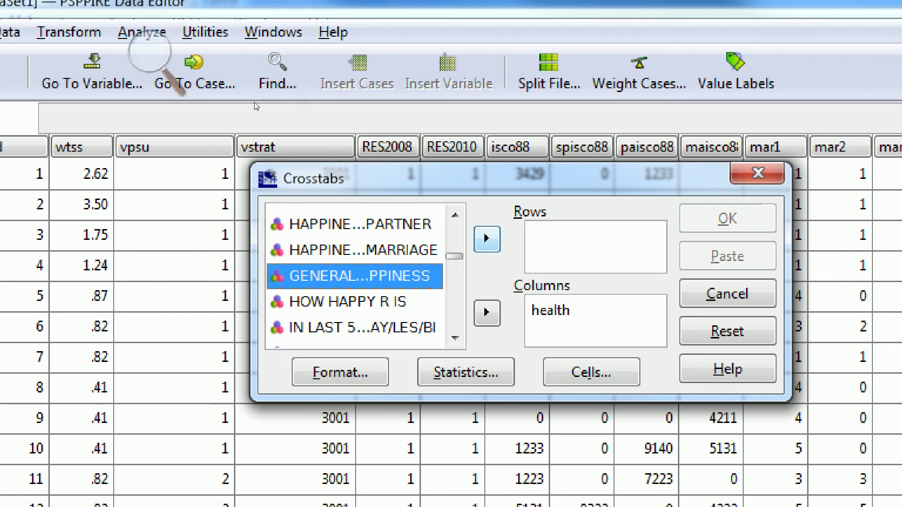
pyautogui.press('Return')
# Request Gamma instead of Chisq and run the crosstab.
pyautogui.hotkey('alt', 's')
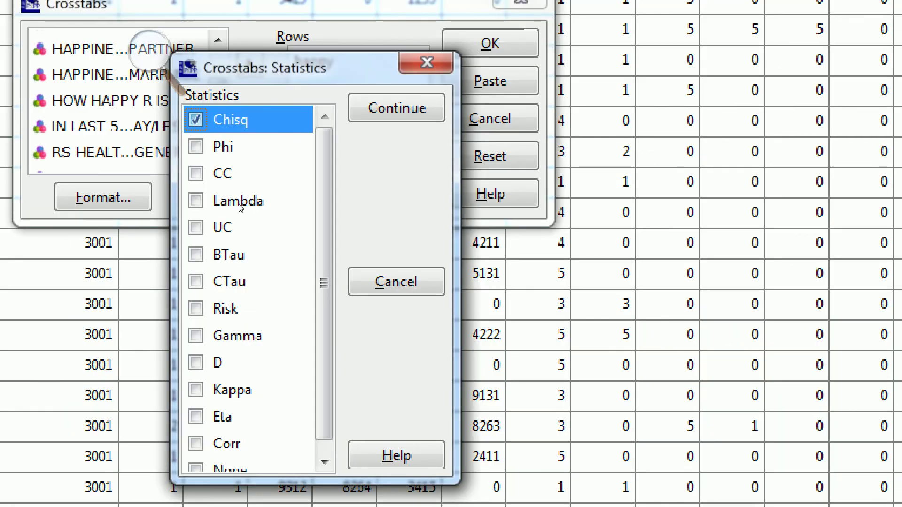
pyautogui.click(196, 336)
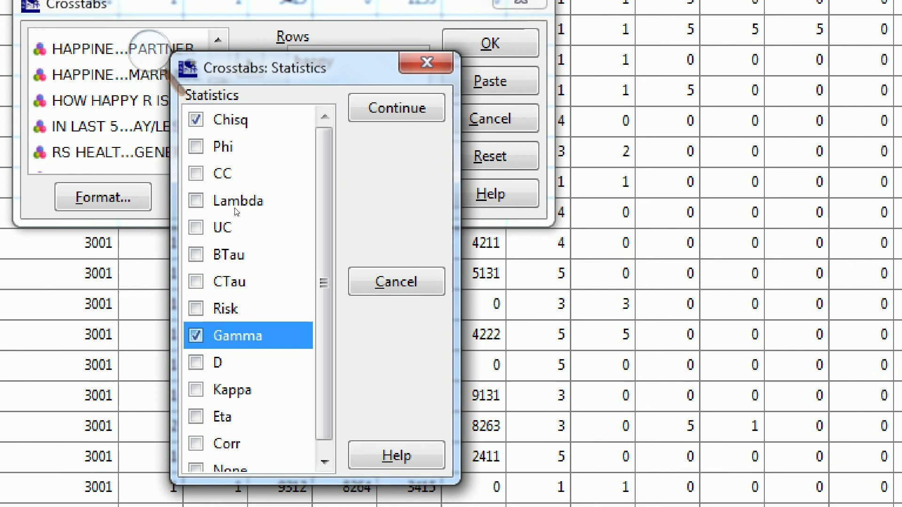
pyautogui.click(237, 125)
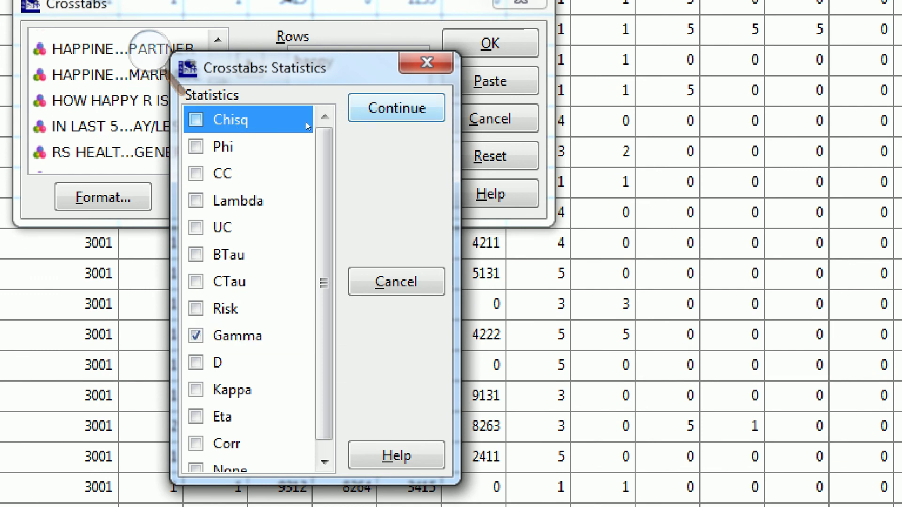
pyautogui.press('Return')
pyautogui.press('Return')
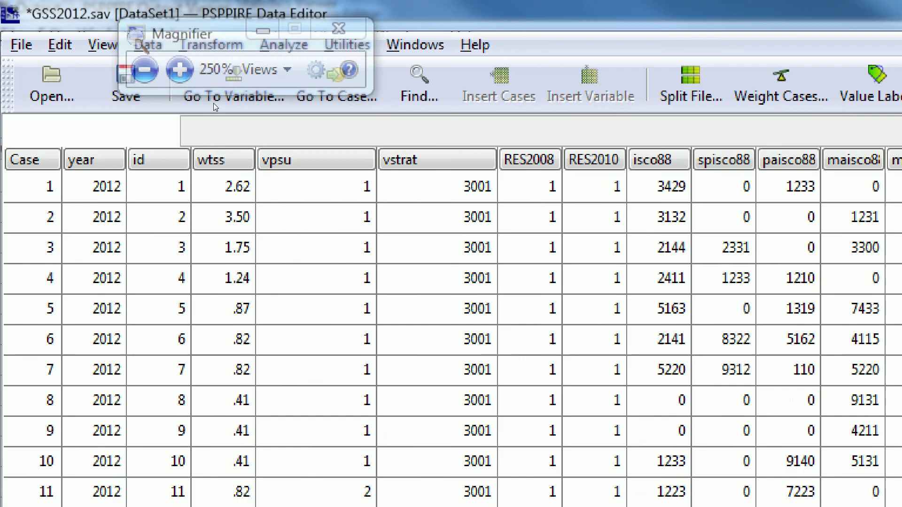
# View the happy-by-health crosstab and Symmetric measures: Gamma .40 on 1299 valid cases.
pyautogui.click(145, 70)
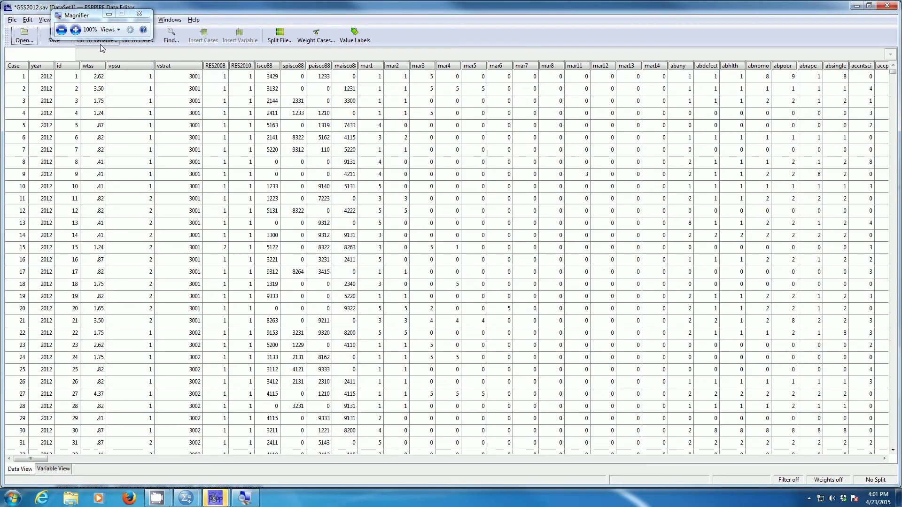
pyautogui.hotkey('alt', 'Tab')
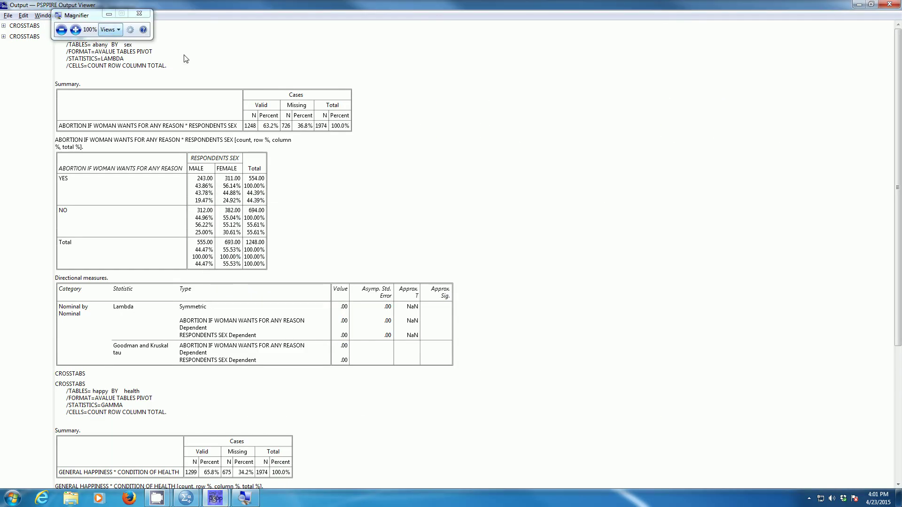
pyautogui.scroll(-5, 559, 193)
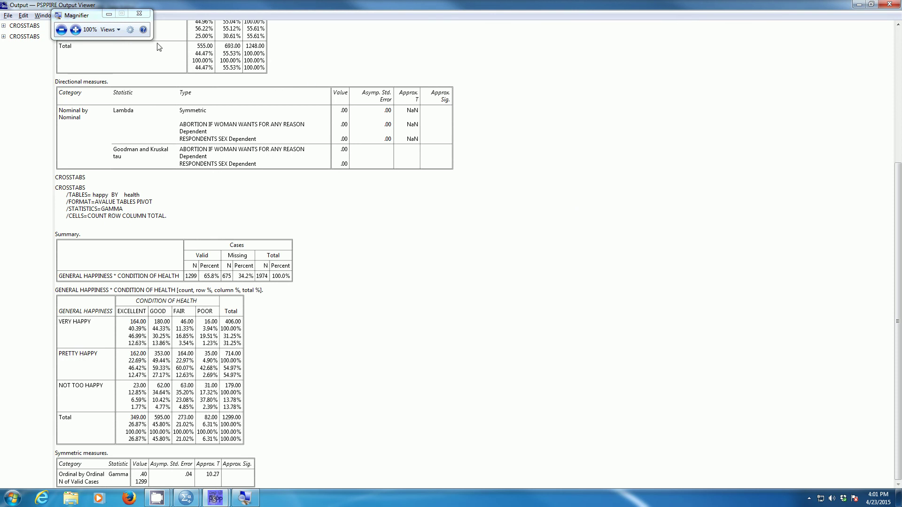
pyautogui.moveTo(97, 18); pyautogui.dragTo(339, 360)
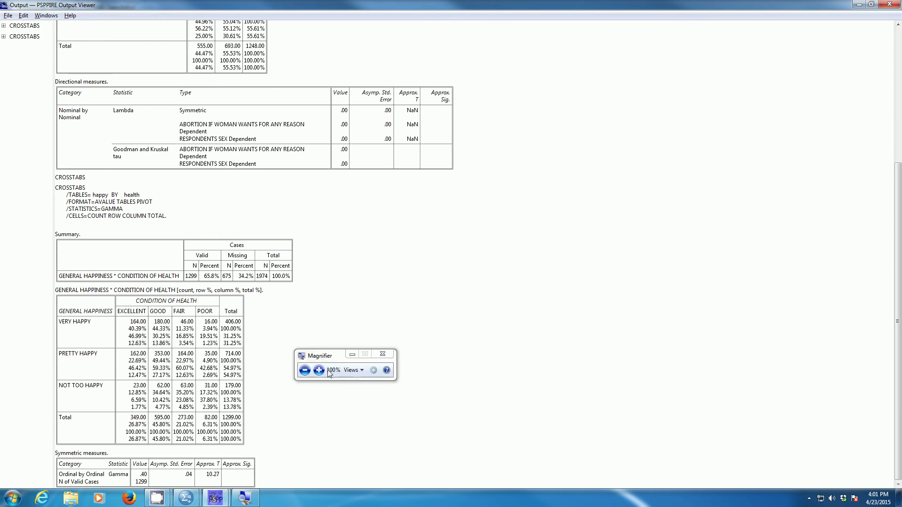
pyautogui.click(319, 370)
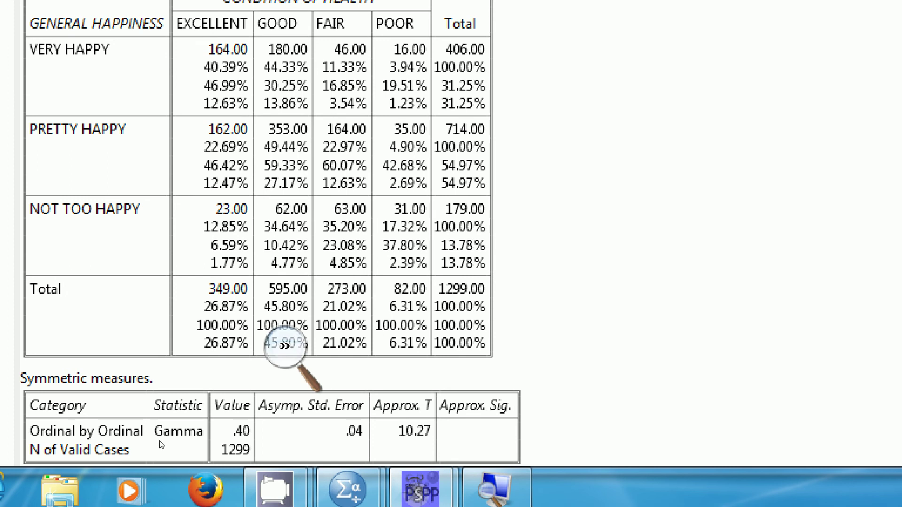
pyautogui.click(286, 351)
pyautogui.click(280, 366)
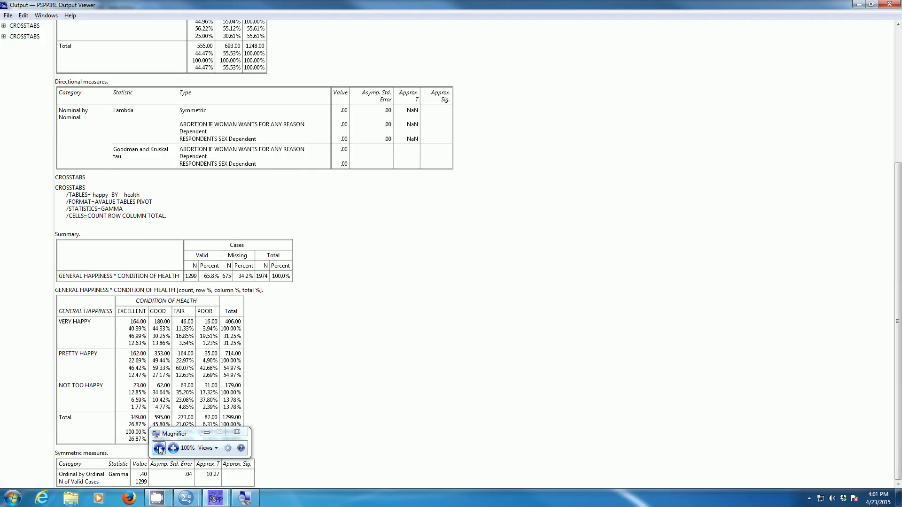
pyautogui.moveTo(190, 437); pyautogui.dragTo(324, 343)
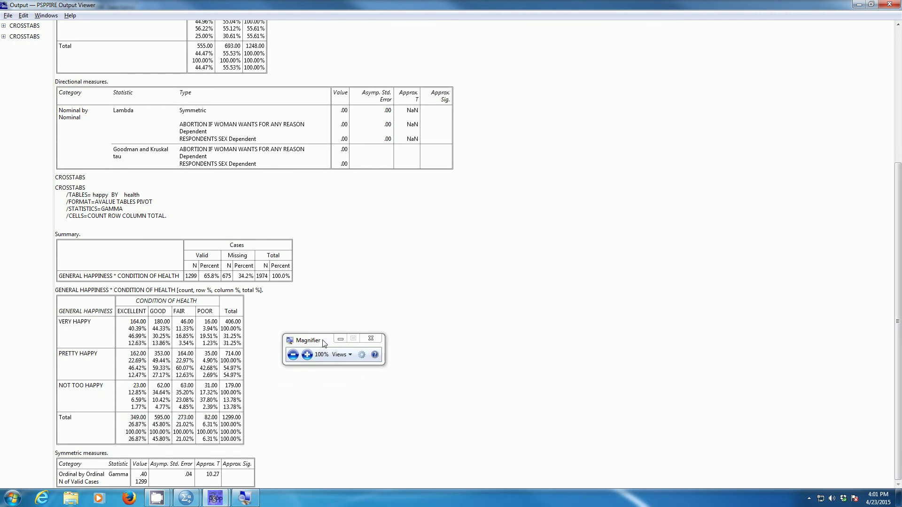